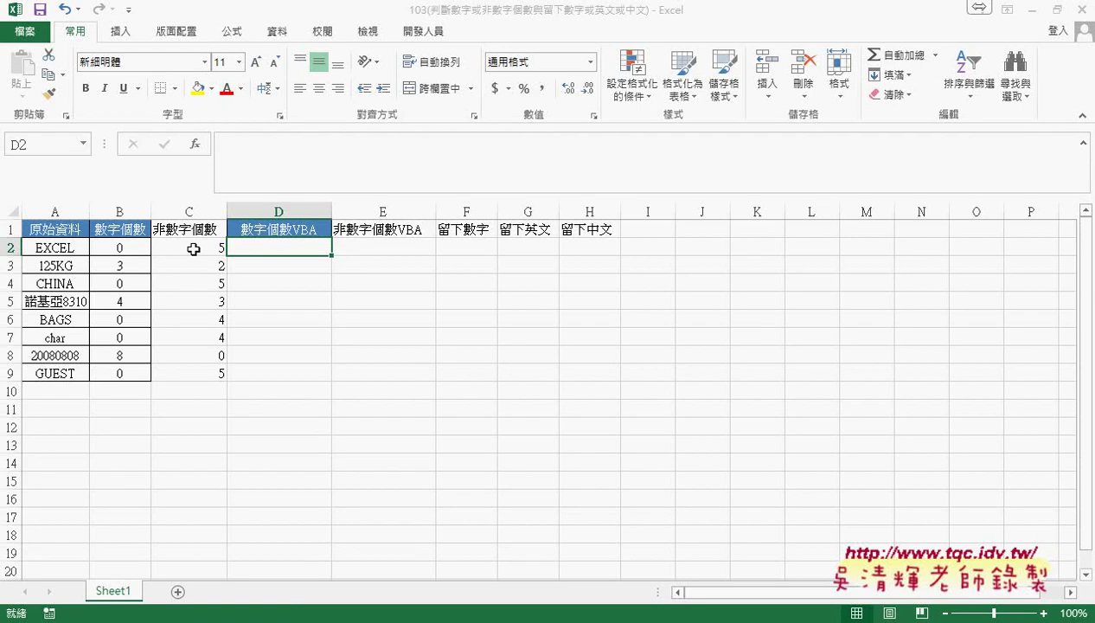
Review the digit and non-digit count formulas in B2 and C2
{"action": "left_click", "coordinate": [192, 246]}
{"action": "left_click", "coordinate": [137, 246]}
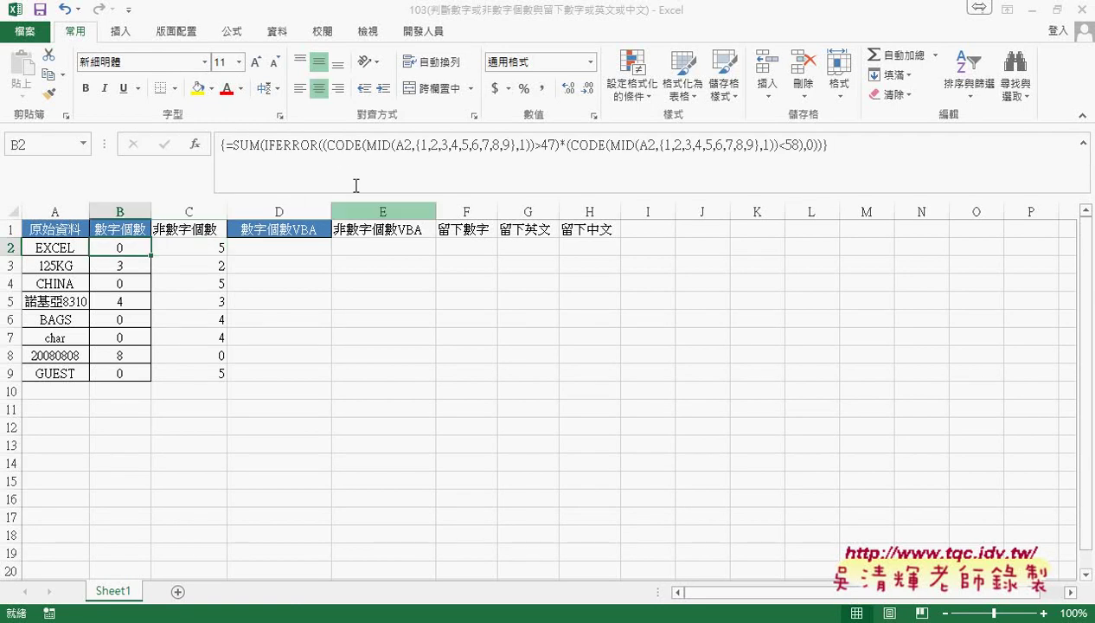
{"action": "left_click", "coordinate": [208, 248]}
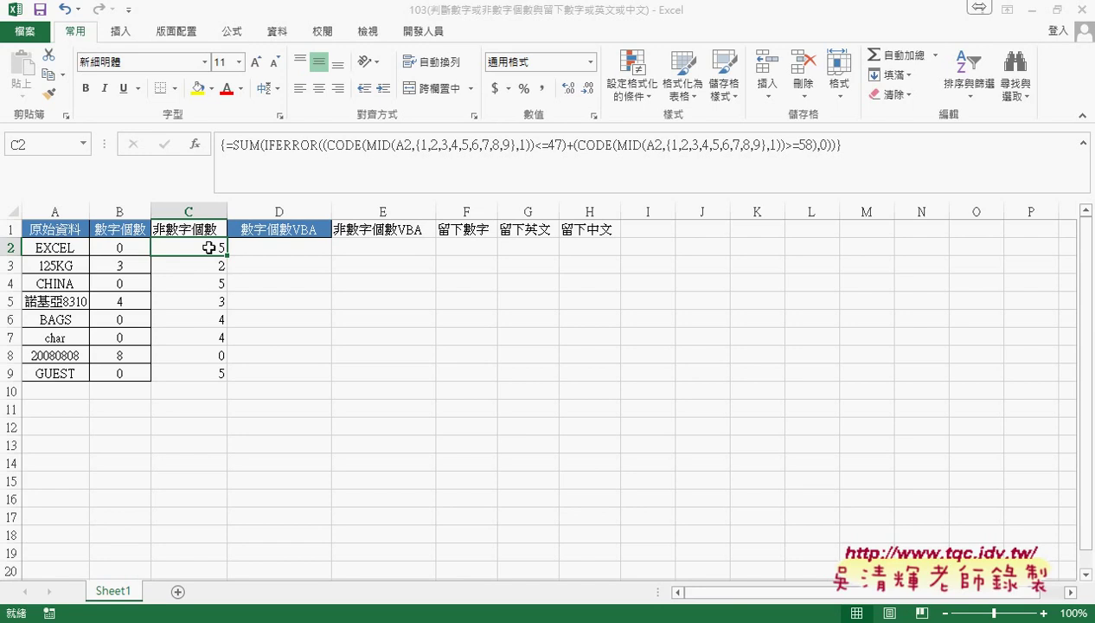
{"action": "left_click", "coordinate": [281, 248]}
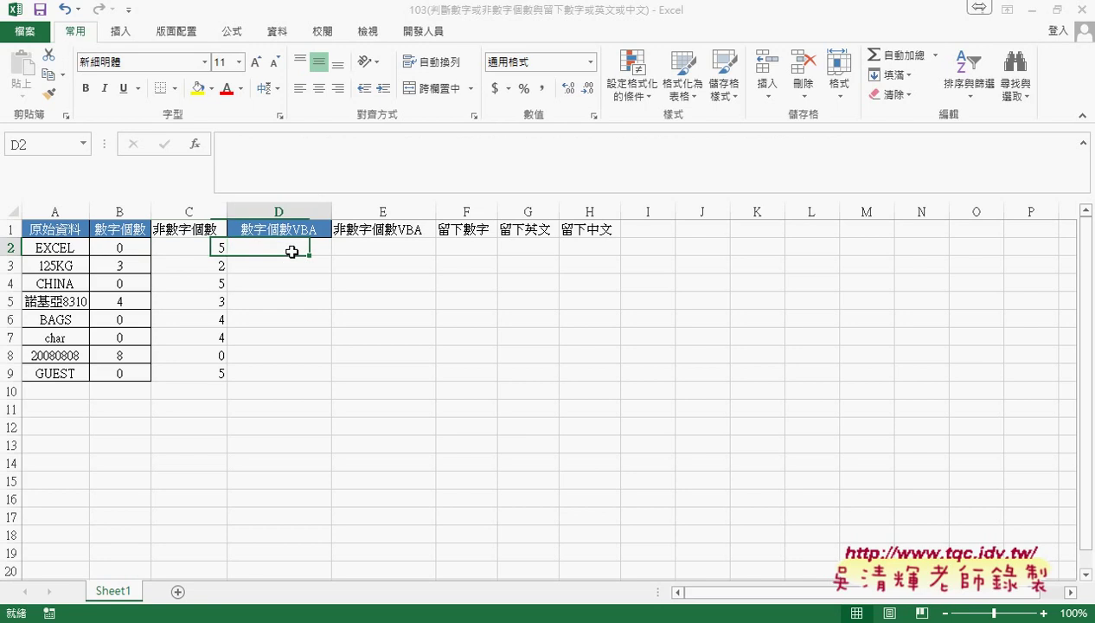
From the Developer (開發人員) tab, launch the Visual Basic editor, leaving the D1 header unchanged
{"action": "left_click", "coordinate": [433, 32]}
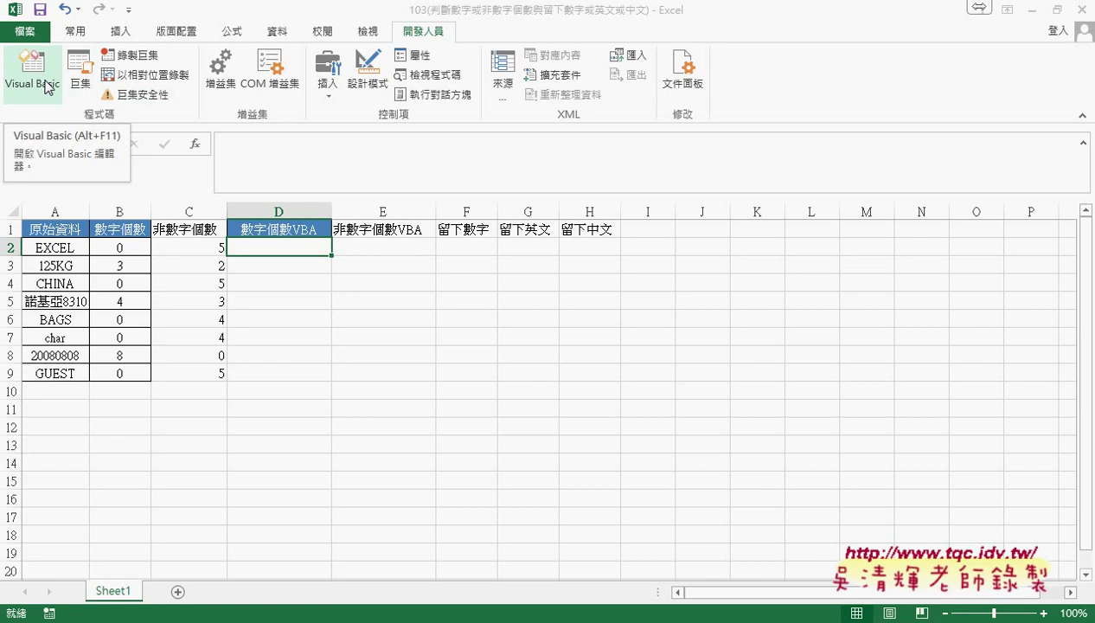
{"action": "double_click", "coordinate": [286, 229]}
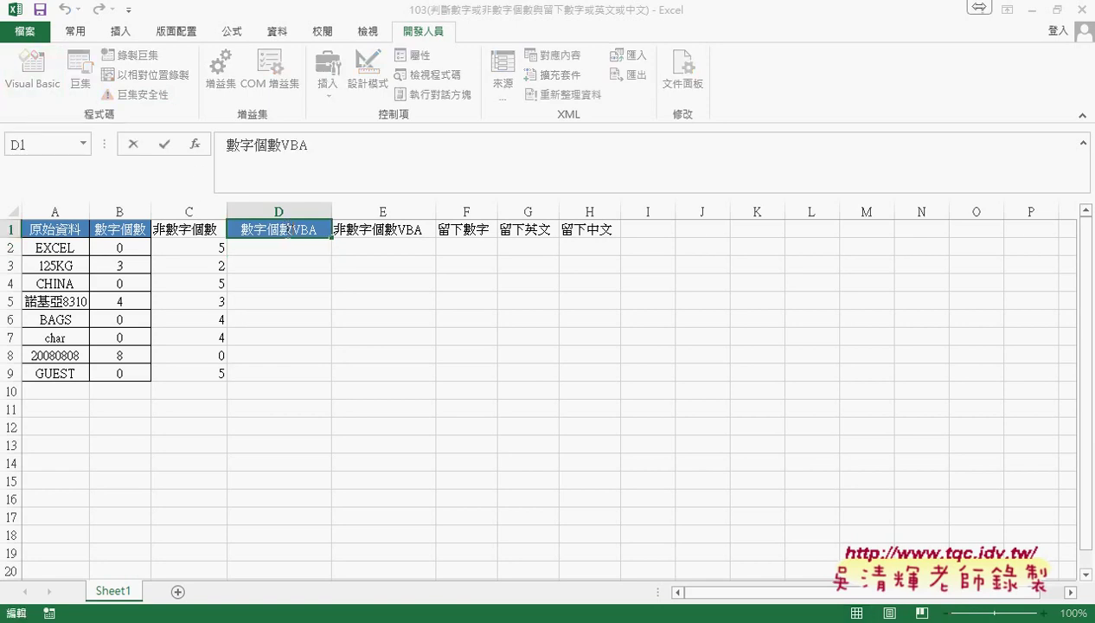
{"action": "left_click_drag", "start_coordinate": [292, 229], "coordinate": [242, 228]}
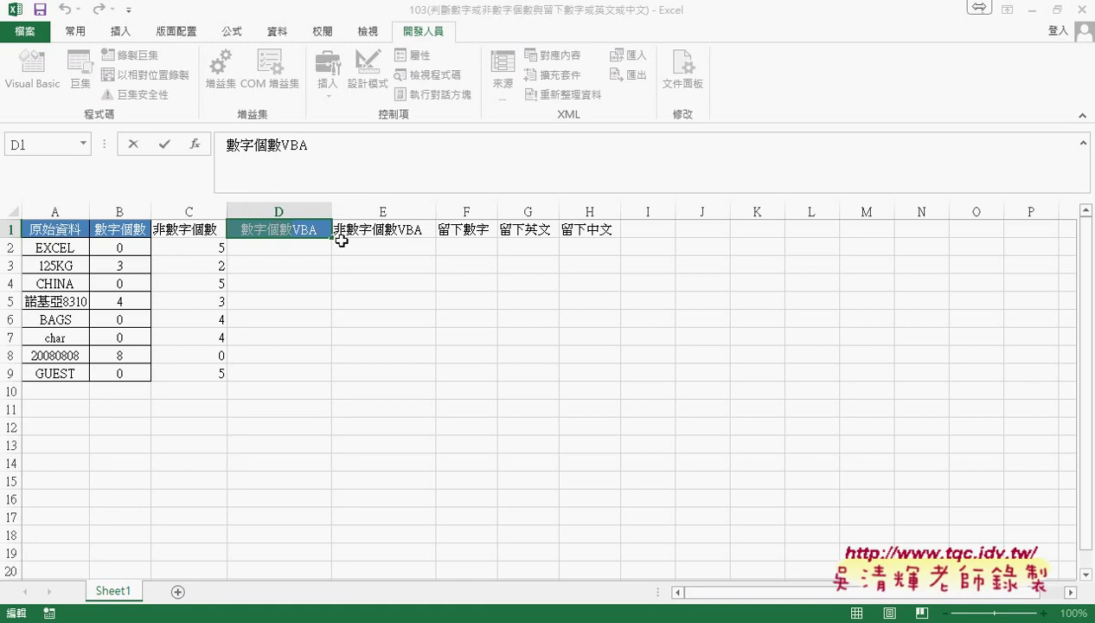
{"action": "left_click", "coordinate": [132, 145]}
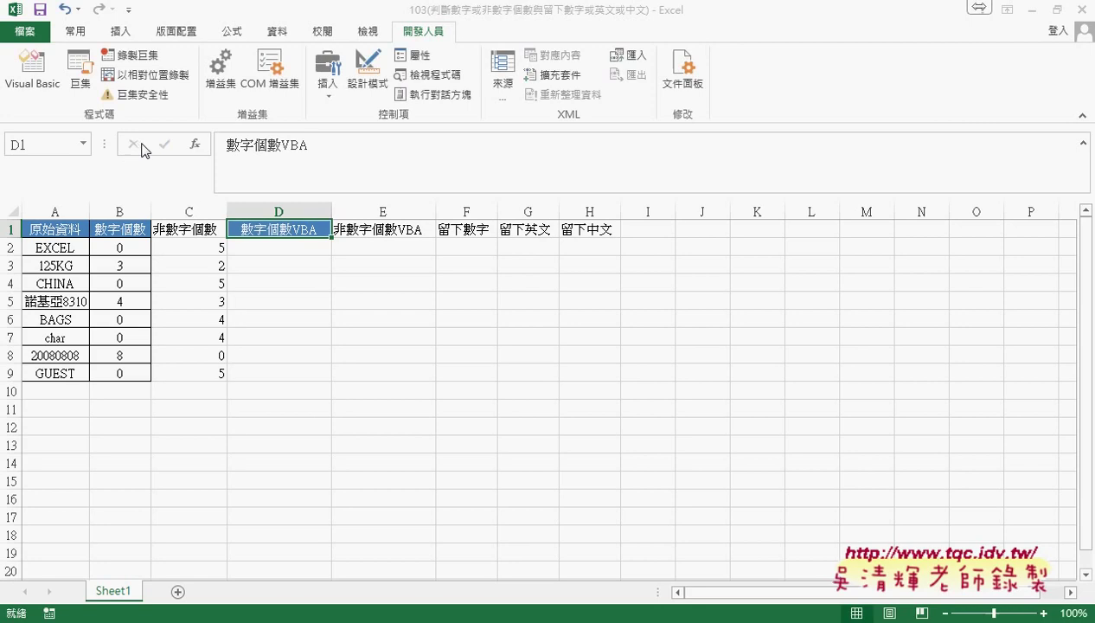
{"action": "left_click", "coordinate": [33, 74]}
Insert a new module into the workbook's VBA project via Sheet1
{"action": "right_click", "coordinate": [401, 161]}
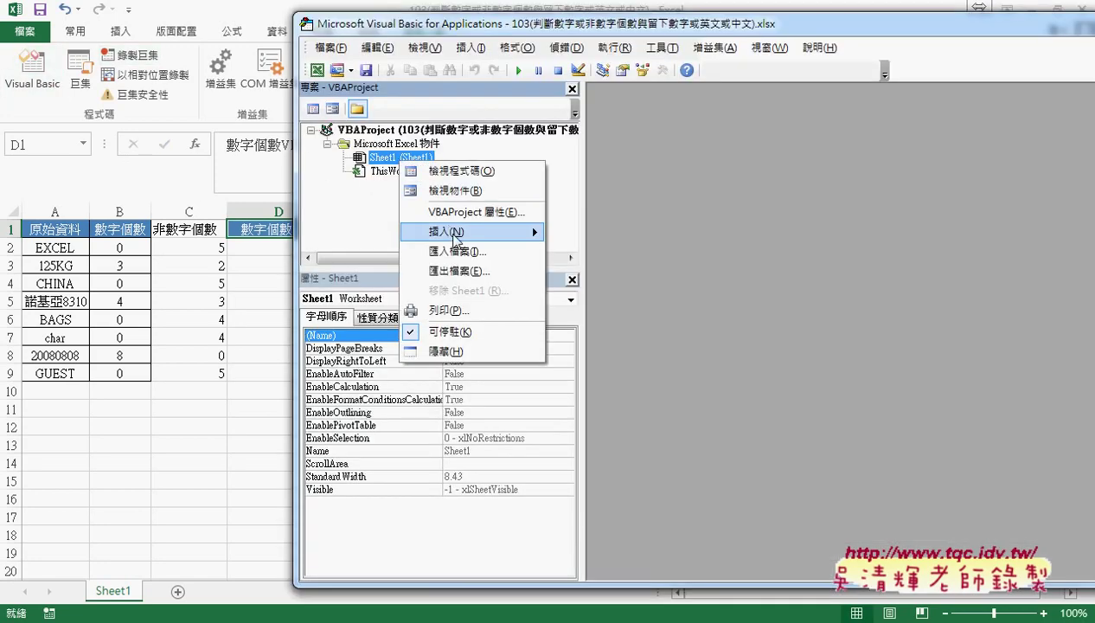
{"action": "mouse_move", "coordinate": [452, 234]}
{"action": "left_click", "coordinate": [594, 254]}
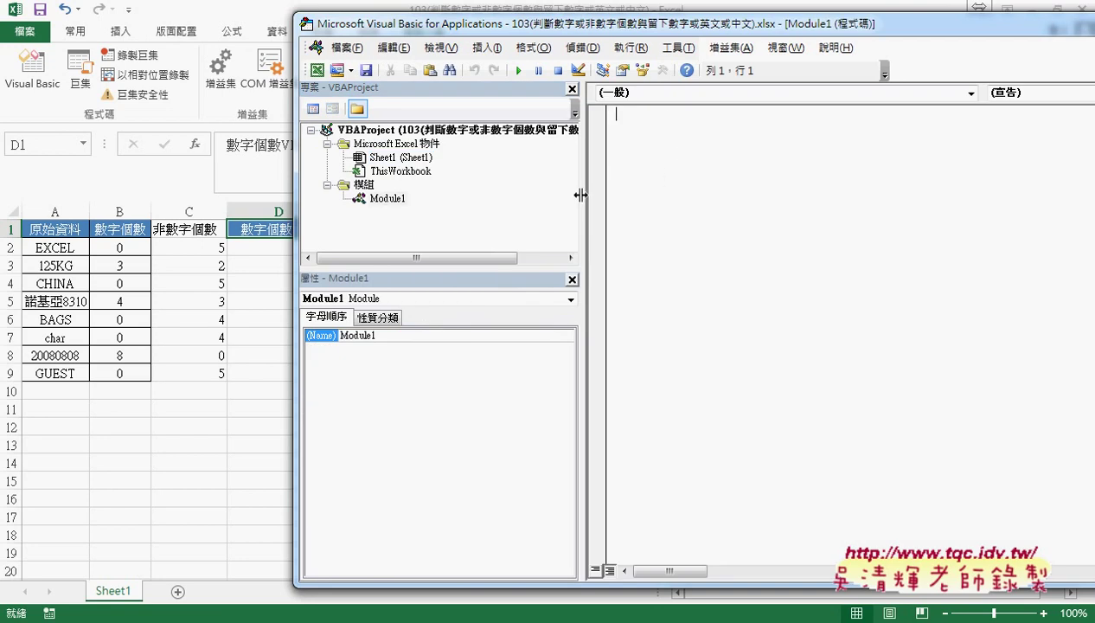
{"action": "left_click_drag", "start_coordinate": [580, 196], "coordinate": [477, 196]}
Insert a Function procedure named 數字個函數 into Module1
{"action": "left_click", "coordinate": [486, 47]}
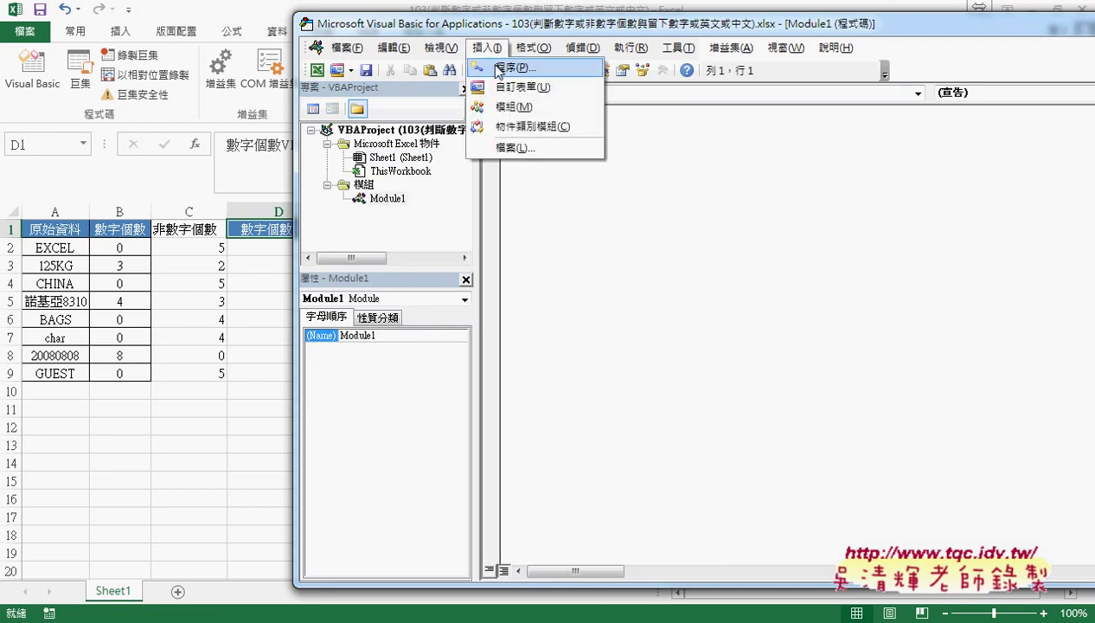
{"action": "left_click", "coordinate": [497, 67]}
{"action": "right_click", "coordinate": [507, 170]}
{"action": "left_click", "coordinate": [545, 245]}
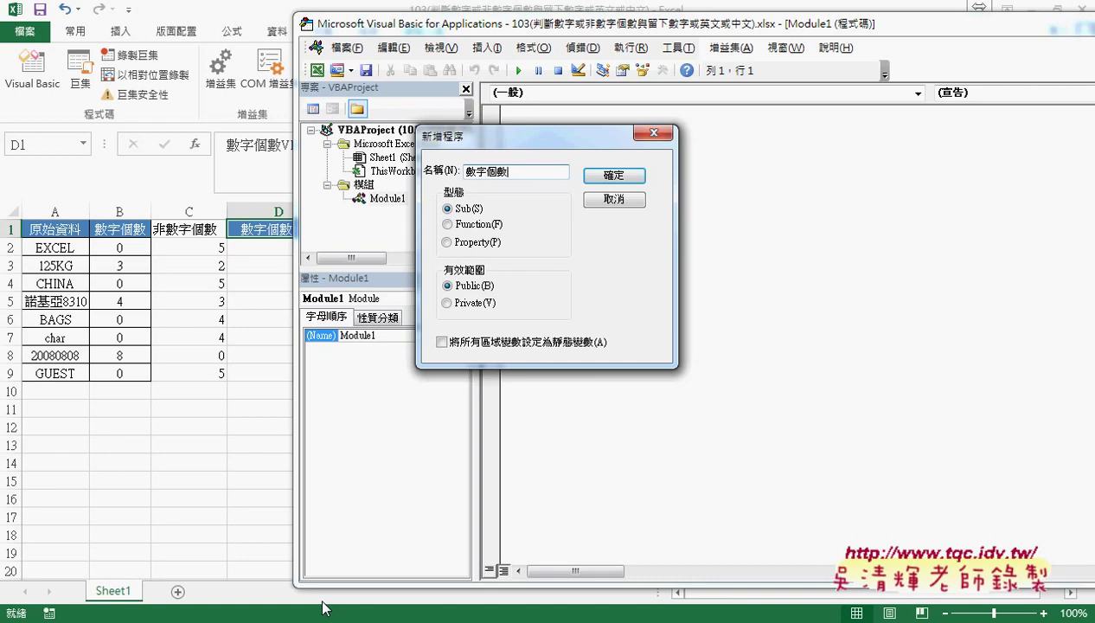
{"action": "key", "text": "Left"}
{"action": "type", "text": "晉"}
{"action": "key", "text": "BackSpace"}
{"action": "key", "text": "BackSpace"}
{"action": "type", "text": "韓"}
{"action": "type", "text": "函數"}
{"action": "left_click", "coordinate": [477, 225]}
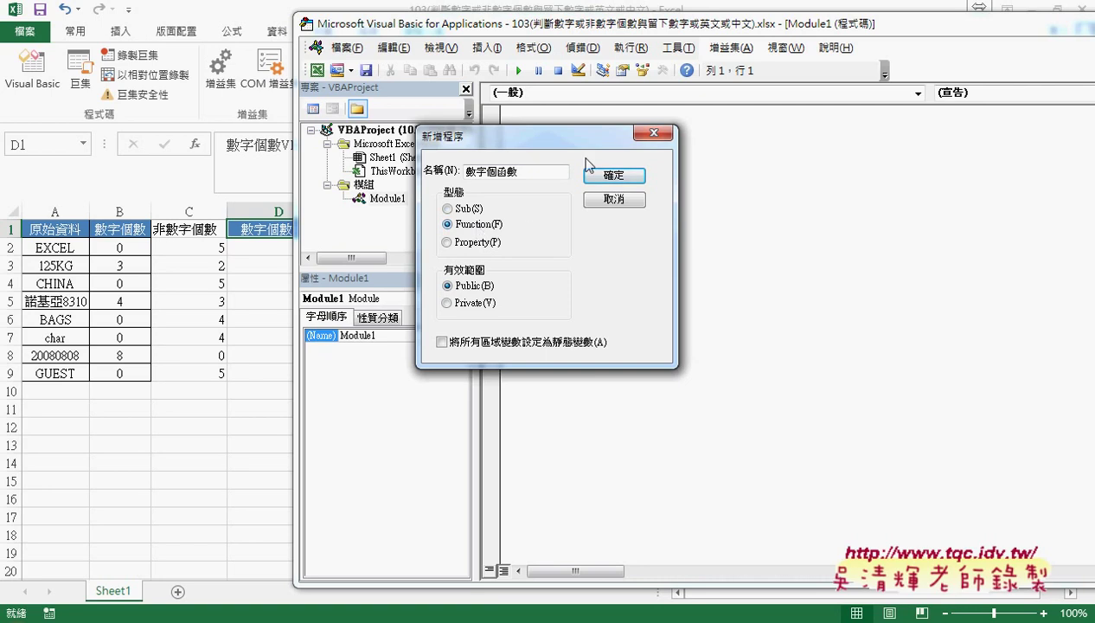
{"action": "left_click", "coordinate": [612, 175]}
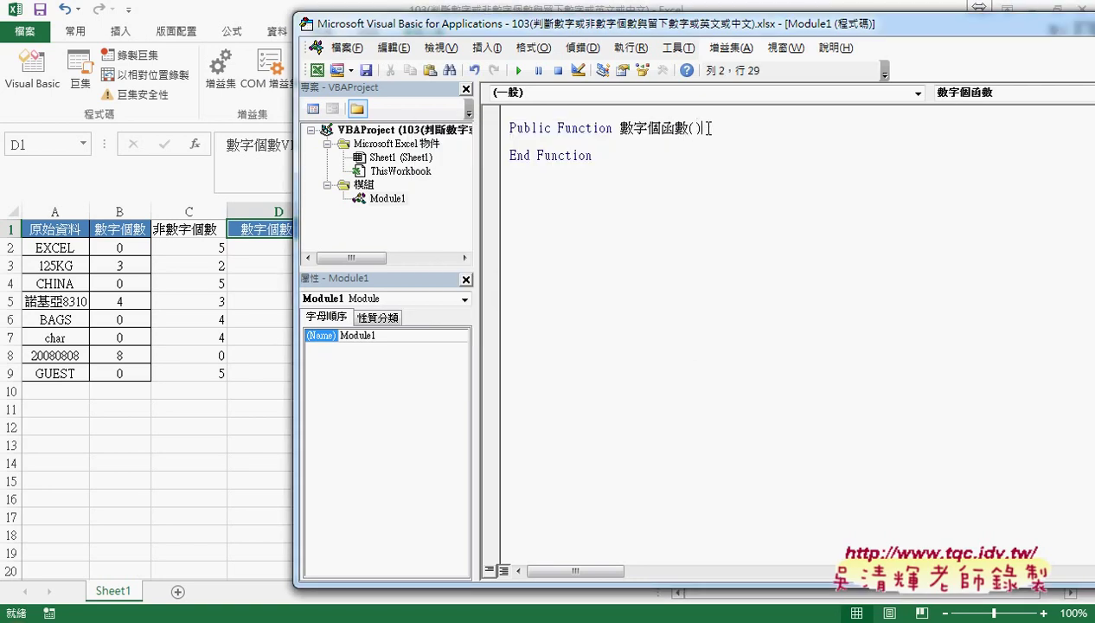
Type 原始資料 between the empty parentheses of the 數字個函數 header as its parameter
{"action": "left_click_drag", "start_coordinate": [700, 127], "coordinate": [689, 128]}
{"action": "left_click", "coordinate": [695, 128]}
{"action": "type", "text": "m"}
{"action": "type", "text": "原始"}
{"action": "type", "text": "資料"}
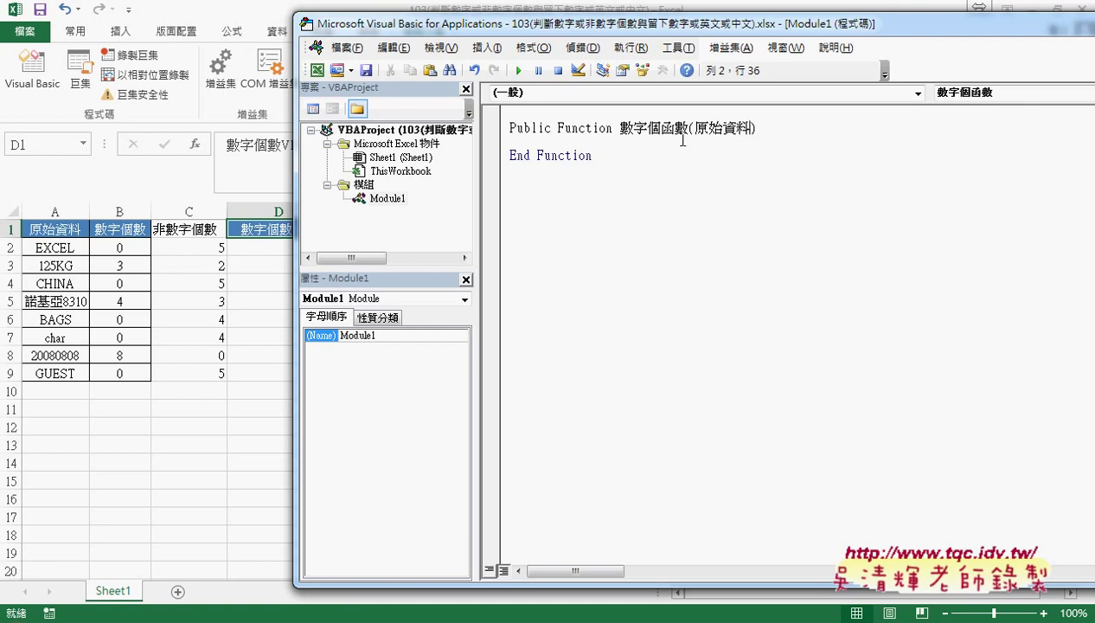
{"action": "left_click_drag", "start_coordinate": [696, 127], "coordinate": [750, 127]}
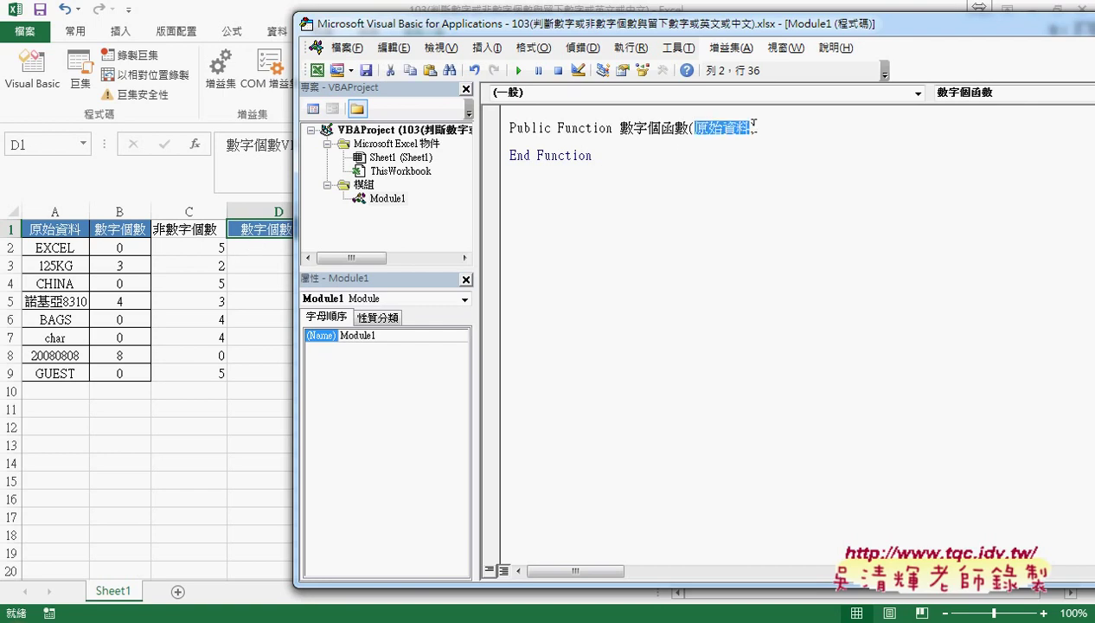
{"action": "left_click", "coordinate": [675, 143]}
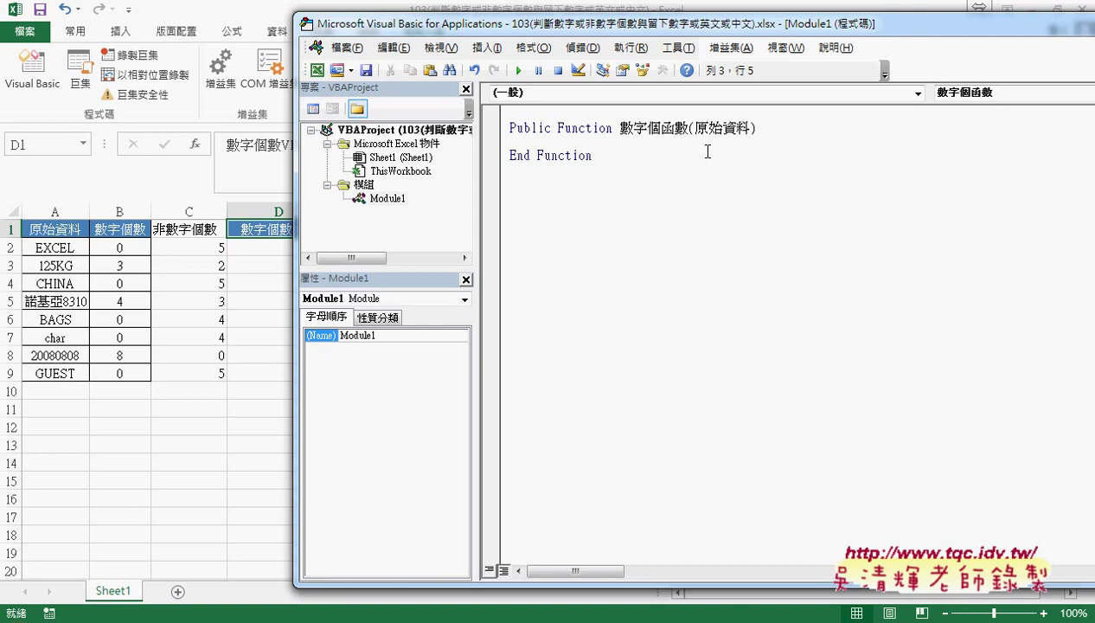
Enter Count = 0 as the first line of the function body
{"action": "type", "text": "ㄒㄛ"}
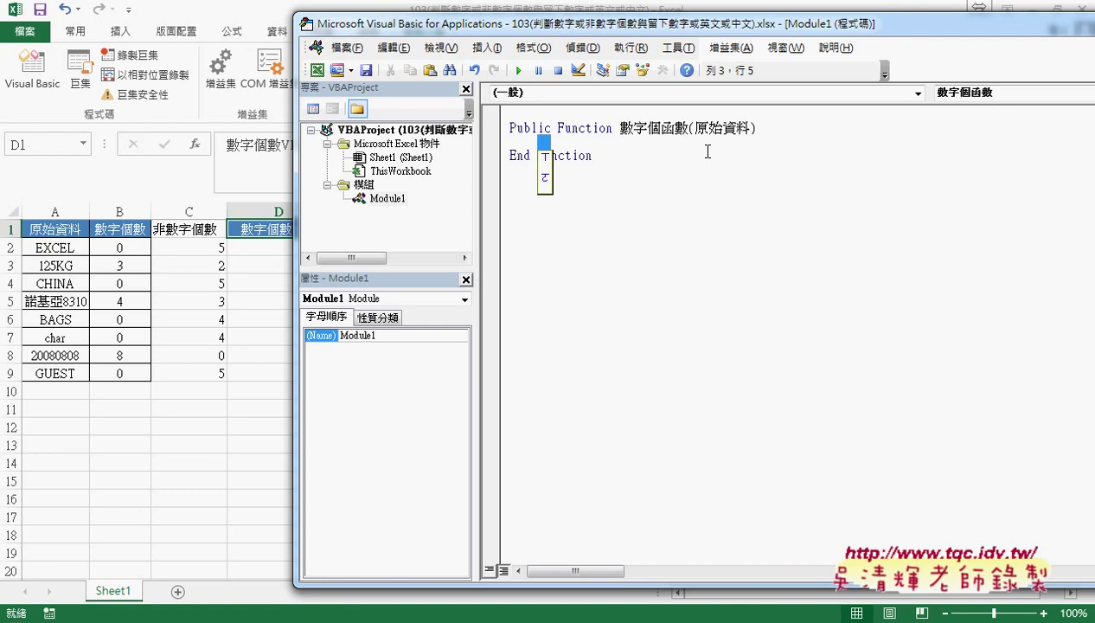
{"action": "key", "text": "shift"}
{"action": "type", "text": "un"}
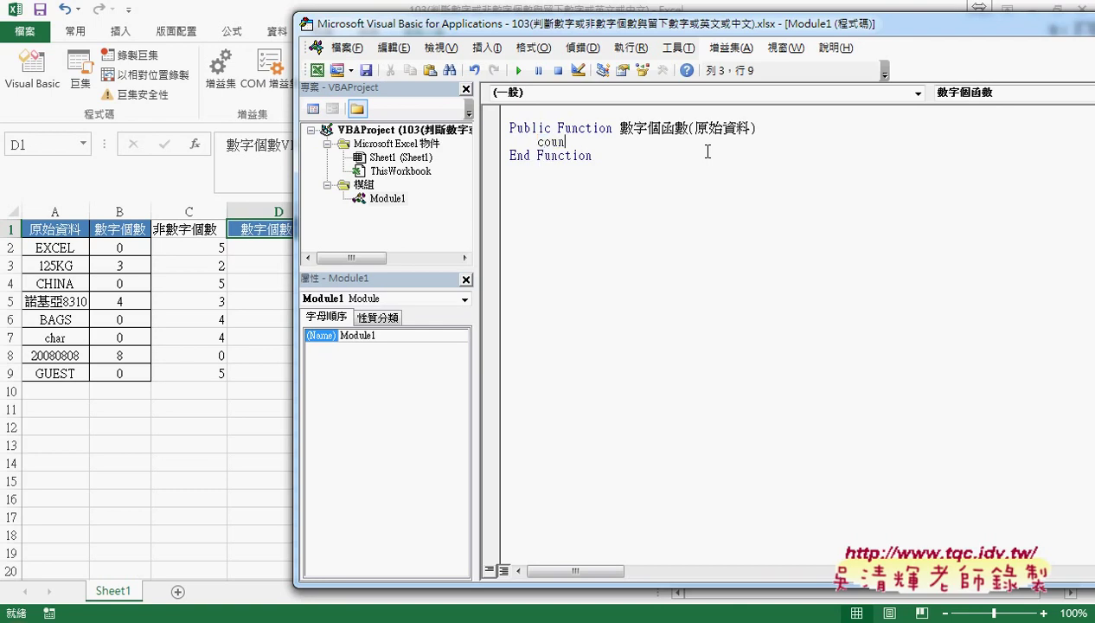
{"action": "type", "text": "t=0"}
{"action": "key", "text": "Return"}
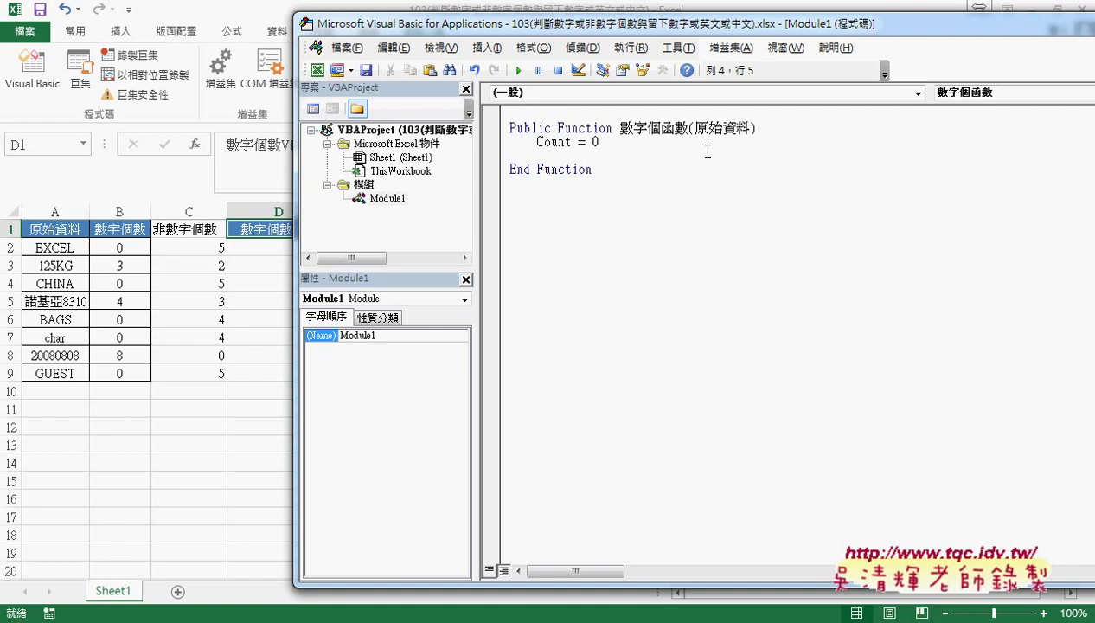
Write the loop line For i = 1 To Len(原始資料), fixing the To/Len spacing error
{"action": "type", "text": "for i"}
{"action": "type", "text": "=1 "}
{"action": "type", "text": "to"}
{"action": "type", "text": "len"}
{"action": "type", "text": "("}
{"action": "left_click", "coordinate": [703, 136]}
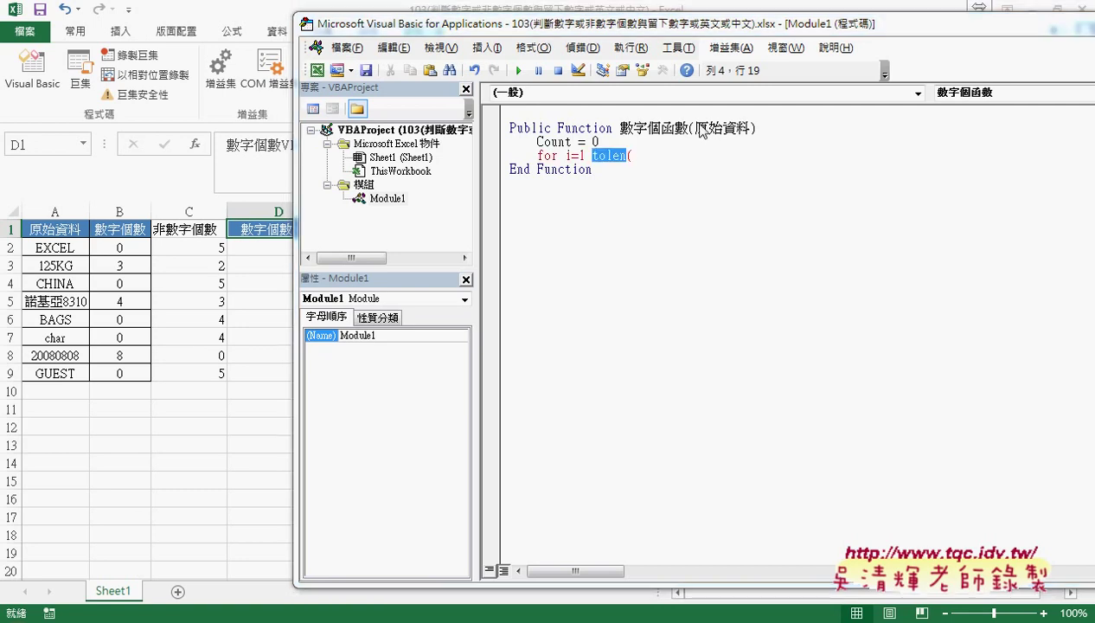
{"action": "left_click", "coordinate": [545, 384]}
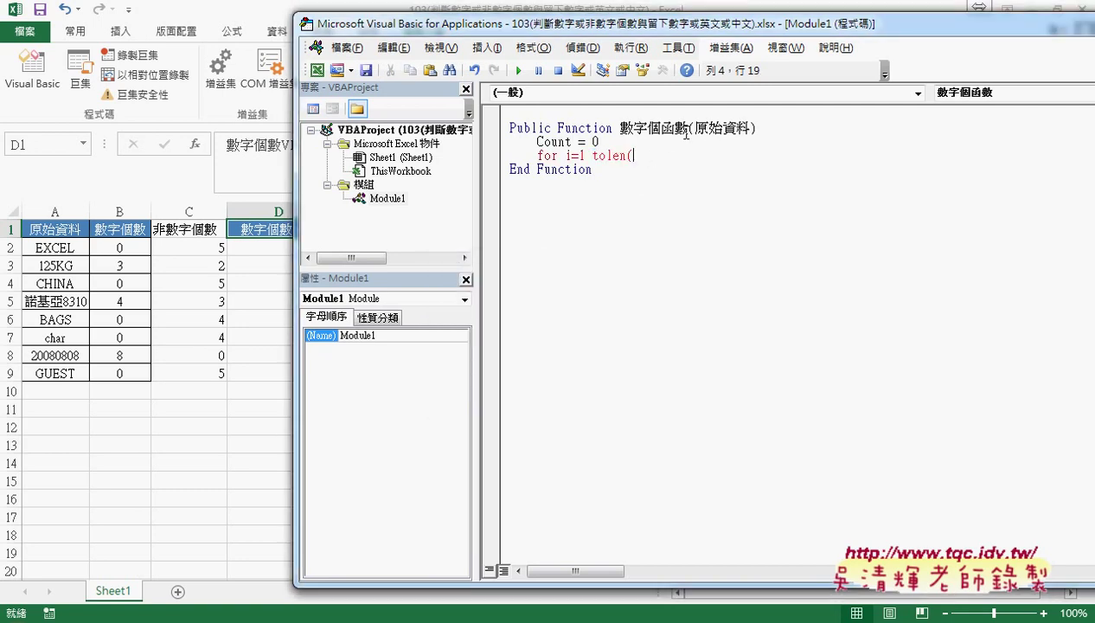
{"action": "mouse_move", "coordinate": [696, 128]}
{"action": "left_mouse_down"}
{"action": "mouse_move", "coordinate": [750, 129]}
{"action": "mouse_move", "coordinate": [664, 161]}
{"action": "left_mouse_up"}
{"action": "left_click", "coordinate": [606, 155]}
{"action": "left_click", "coordinate": [706, 156]}
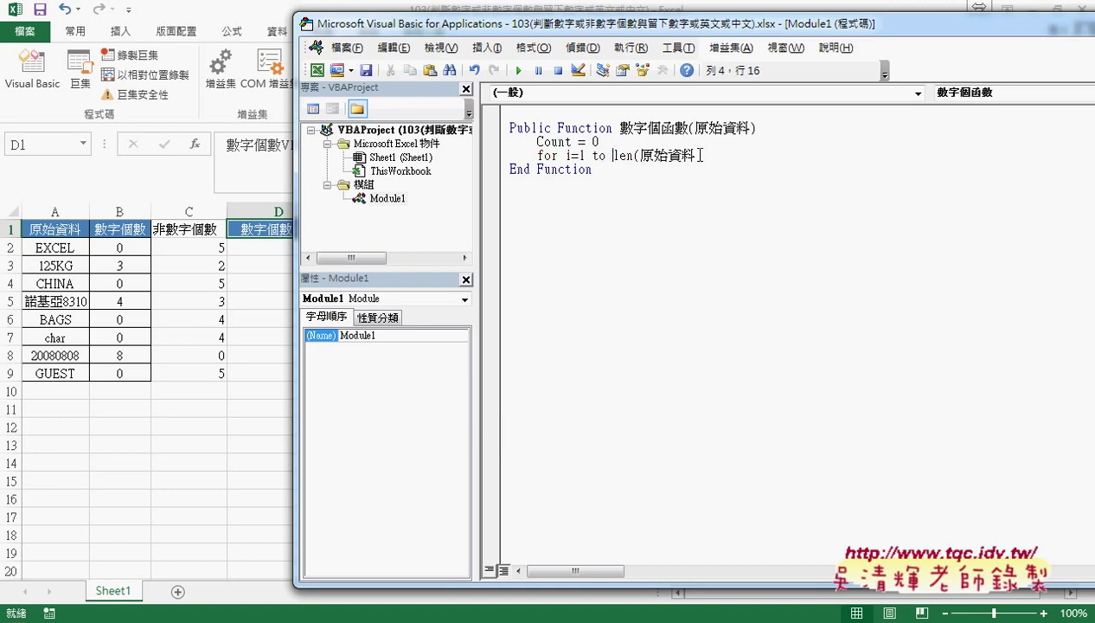
{"action": "type", "text": ")"}
{"action": "left_click", "coordinate": [627, 179]}
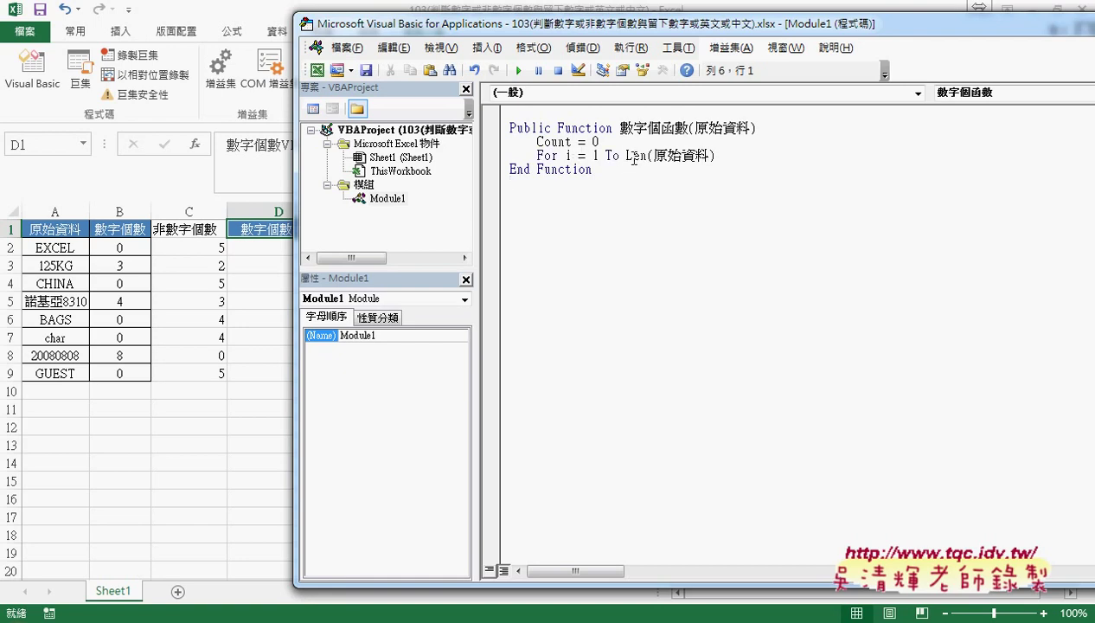
{"action": "left_click_drag", "start_coordinate": [624, 156], "coordinate": [707, 156]}
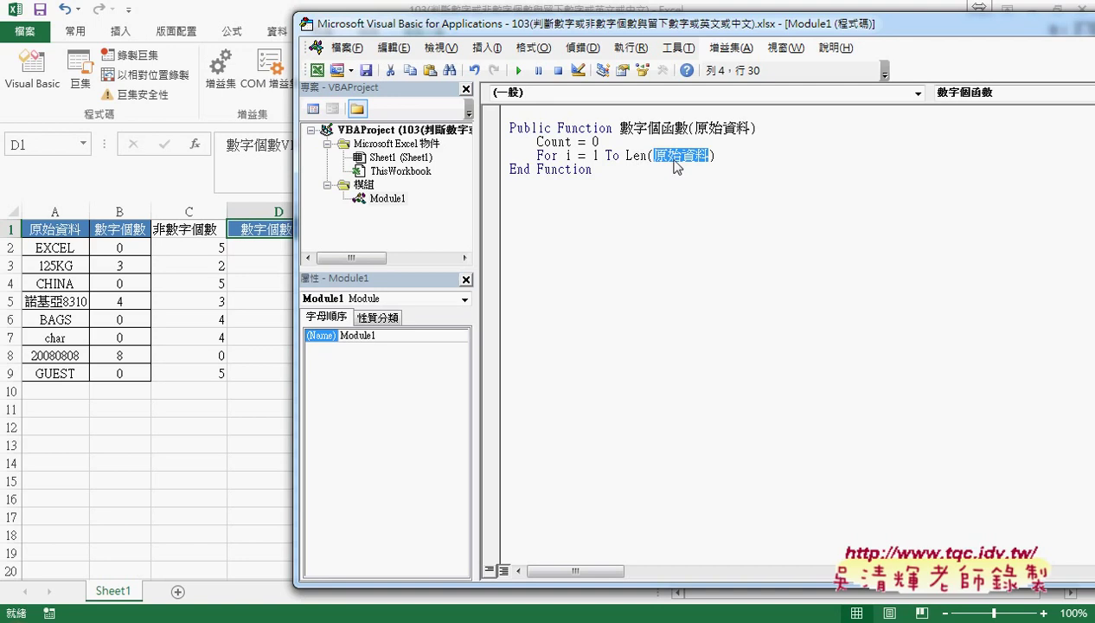
{"action": "left_click", "coordinate": [727, 157]}
Close the loop with Next above End Function and indent the empty loop body
{"action": "key", "text": "Return"}
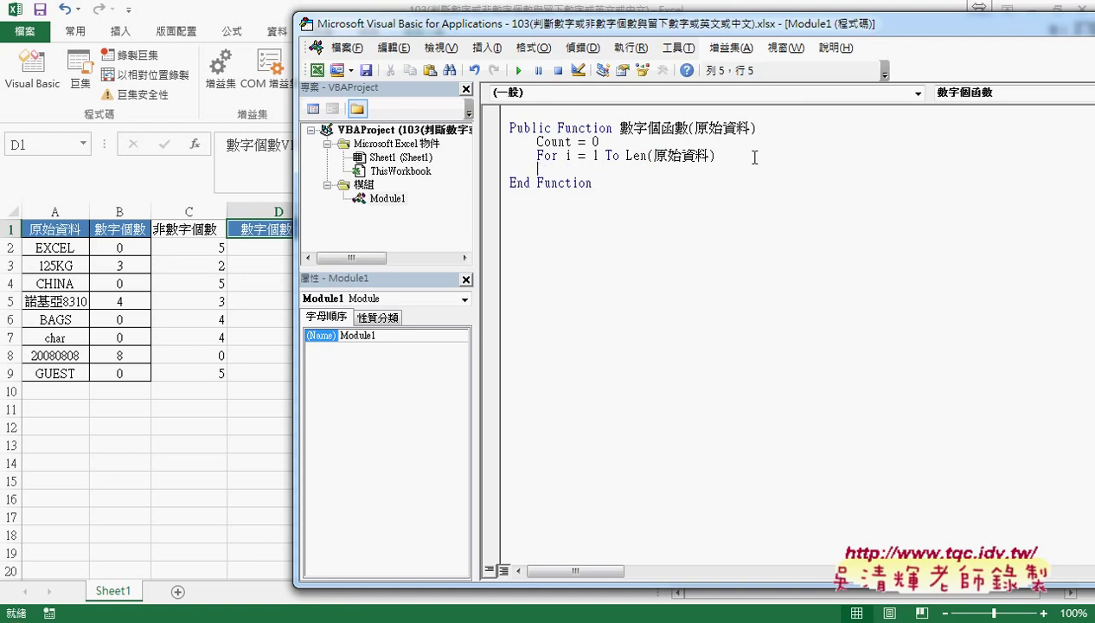
{"action": "key", "text": "Return"}
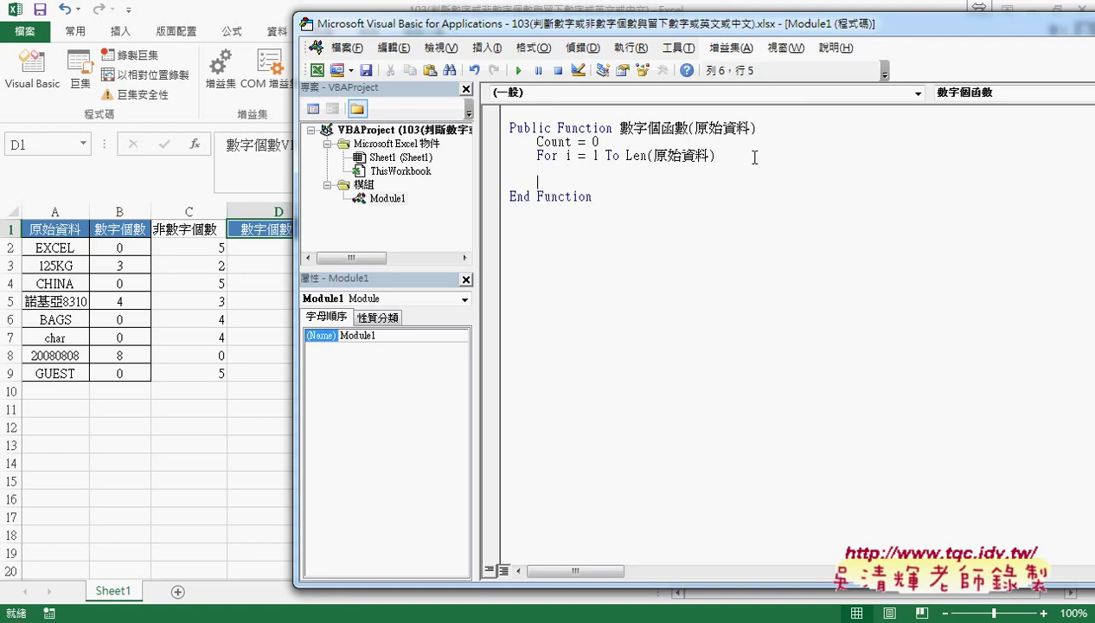
{"action": "type", "text": "next"}
{"action": "left_click", "coordinate": [680, 169]}
{"action": "key", "text": "Tab"}
Begin the loop body with If vba.Asc(mid( using the Asc suggestion
{"action": "type", "text": "if"}
{"action": "type", "text": "vba"}
{"action": "type", "text": "."}
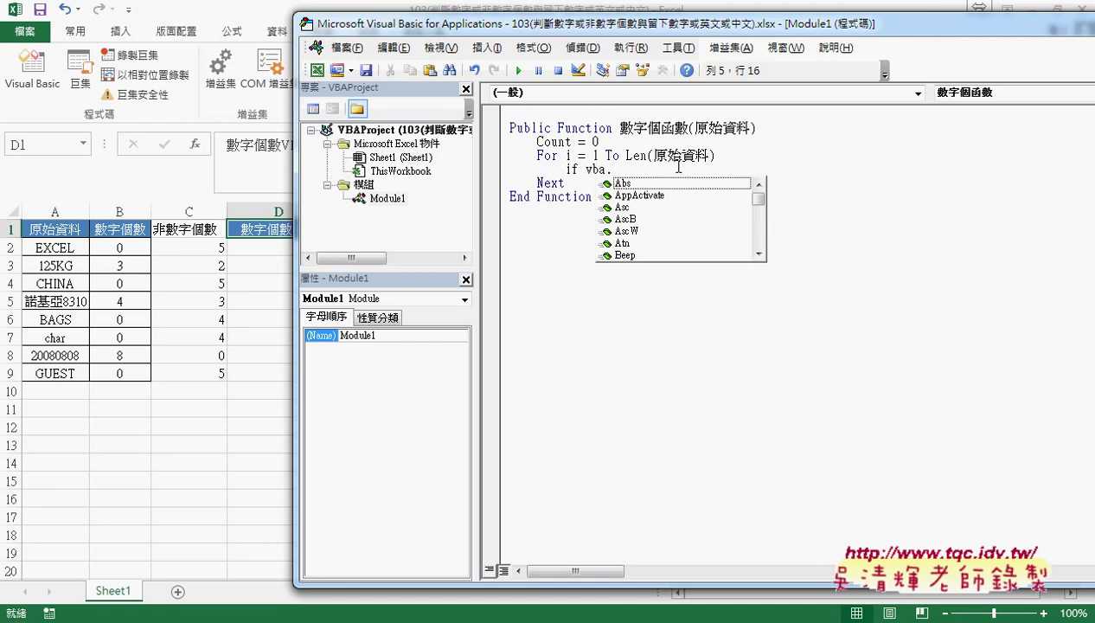
{"action": "key", "text": "Down"}
{"action": "key", "text": "Down"}
{"action": "key", "text": "Down"}
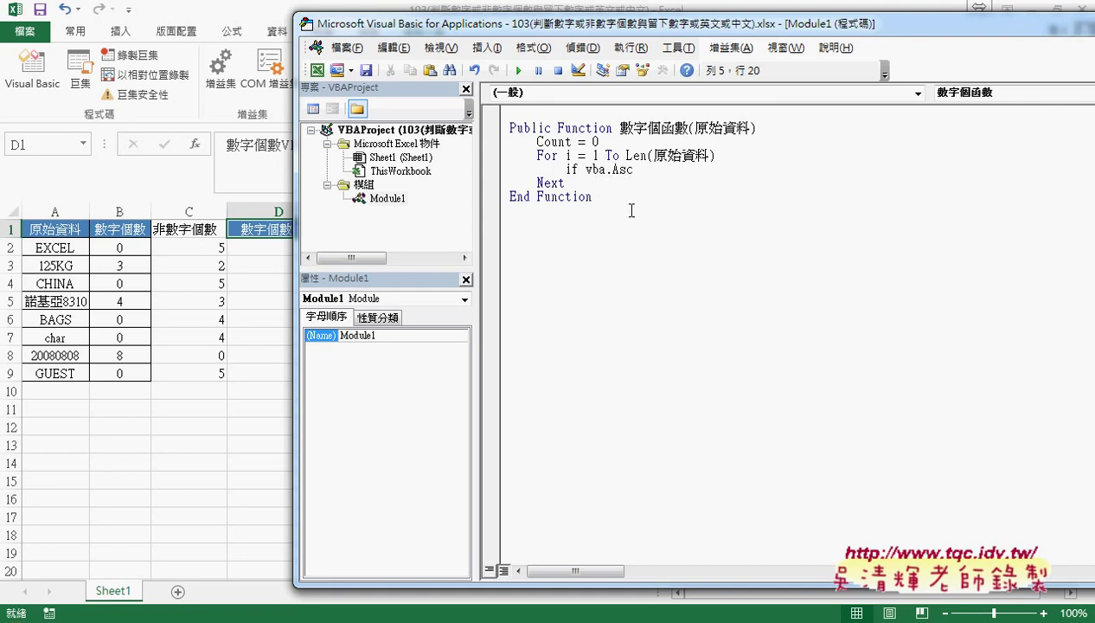
{"action": "key", "text": "BackSpace"}
{"action": "type", "text": "="}
{"action": "key", "text": "BackSpace"}
{"action": "type", "text": "("}
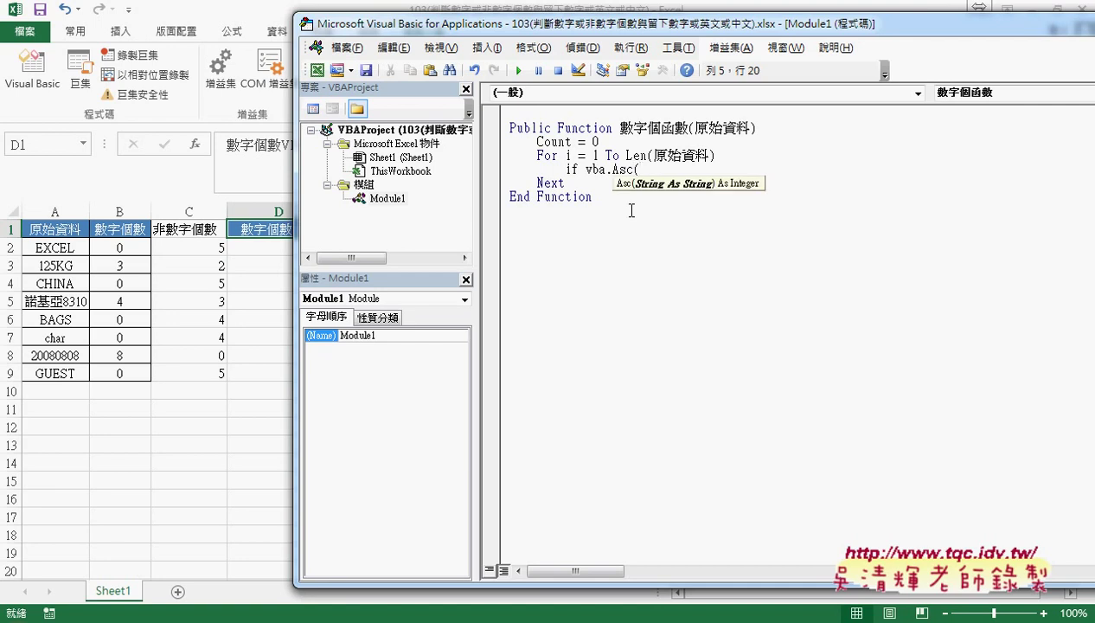
{"action": "type", "text": "mid"}
{"action": "type", "text": "("}
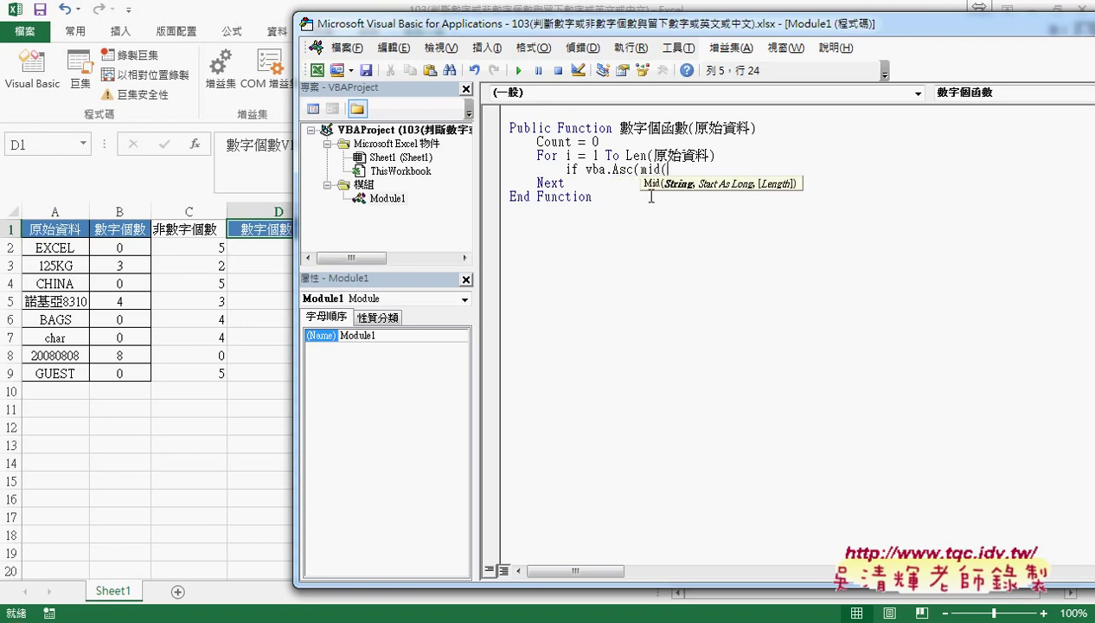
Copy 原始資料 into the Mid call to make If vba.Asc(mid(原始資料,i,1)>
{"action": "left_click", "coordinate": [673, 162]}
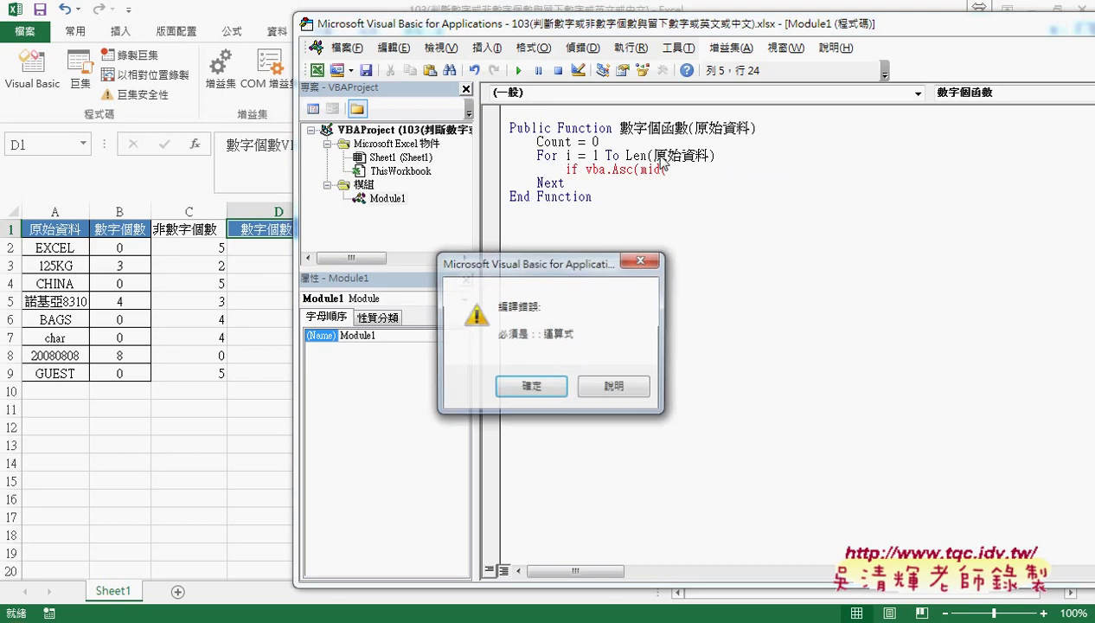
{"action": "left_click", "coordinate": [519, 391]}
{"action": "left_click_drag", "start_coordinate": [654, 155], "coordinate": [708, 155]}
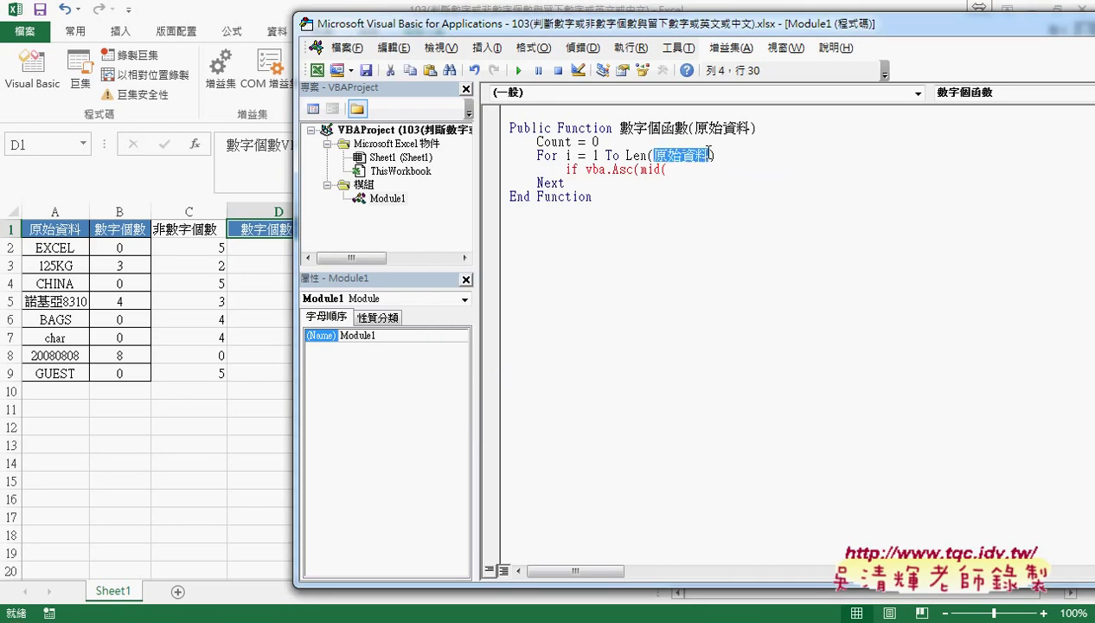
{"action": "key", "text": "ctrl+c"}
{"action": "left_click", "coordinate": [689, 171]}
{"action": "key", "text": "ctrl+v"}
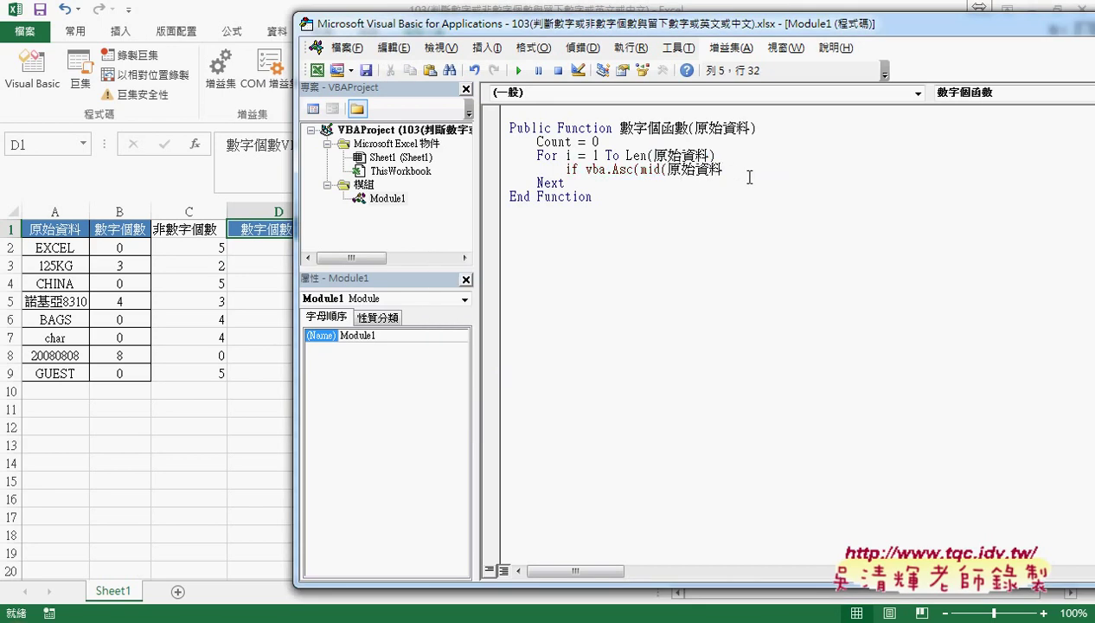
{"action": "type", "text": ","}
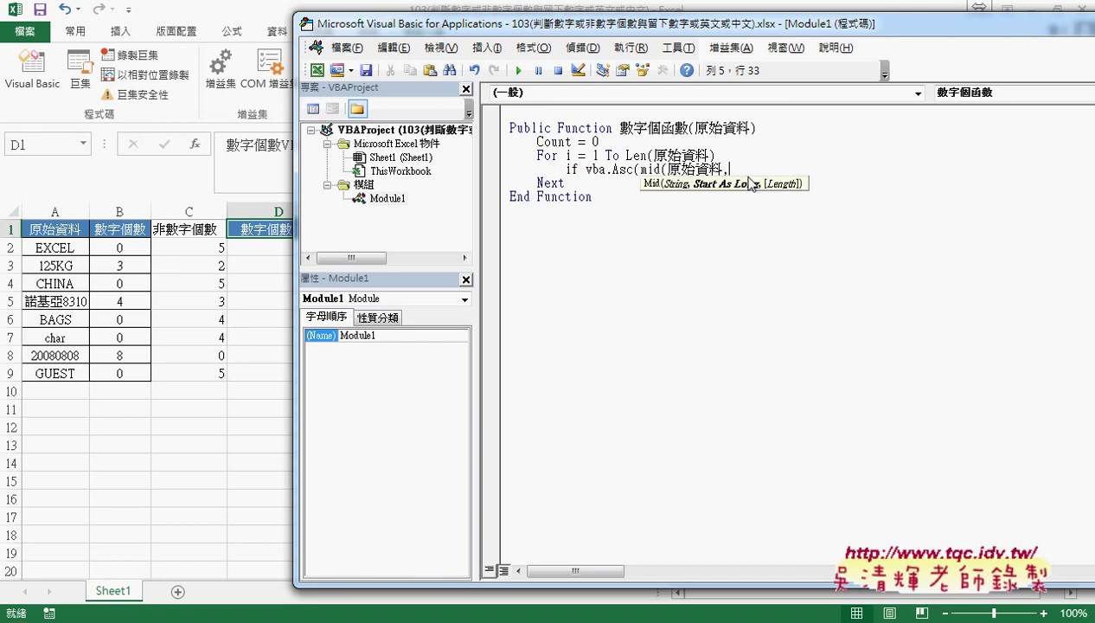
{"action": "type", "text": "i"}
{"action": "type", "text": ",1"}
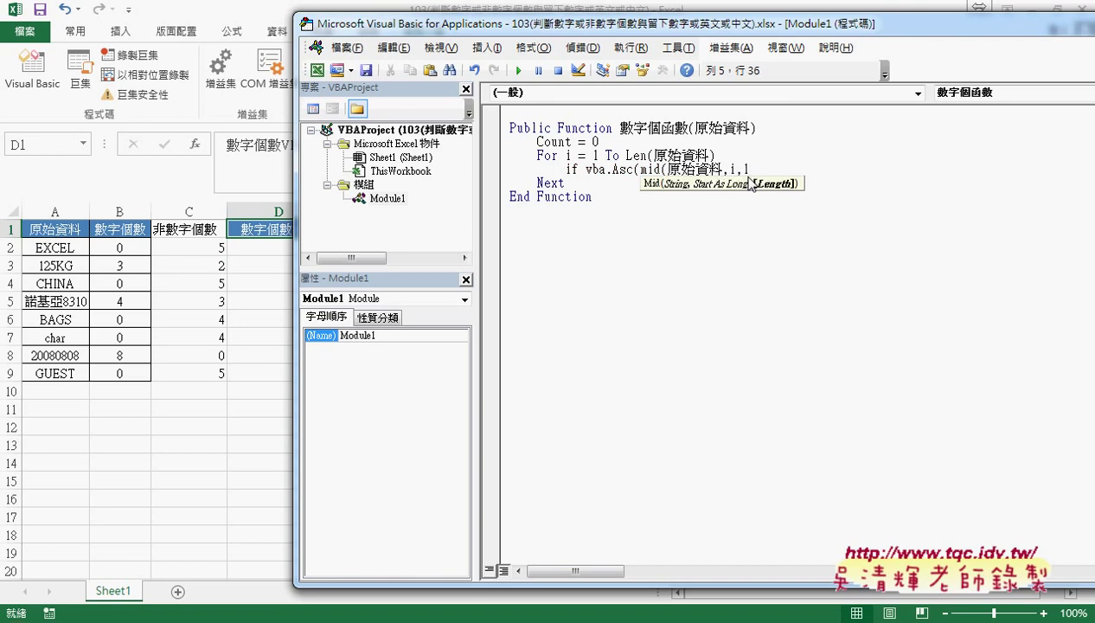
{"action": "type", "text": ")"}
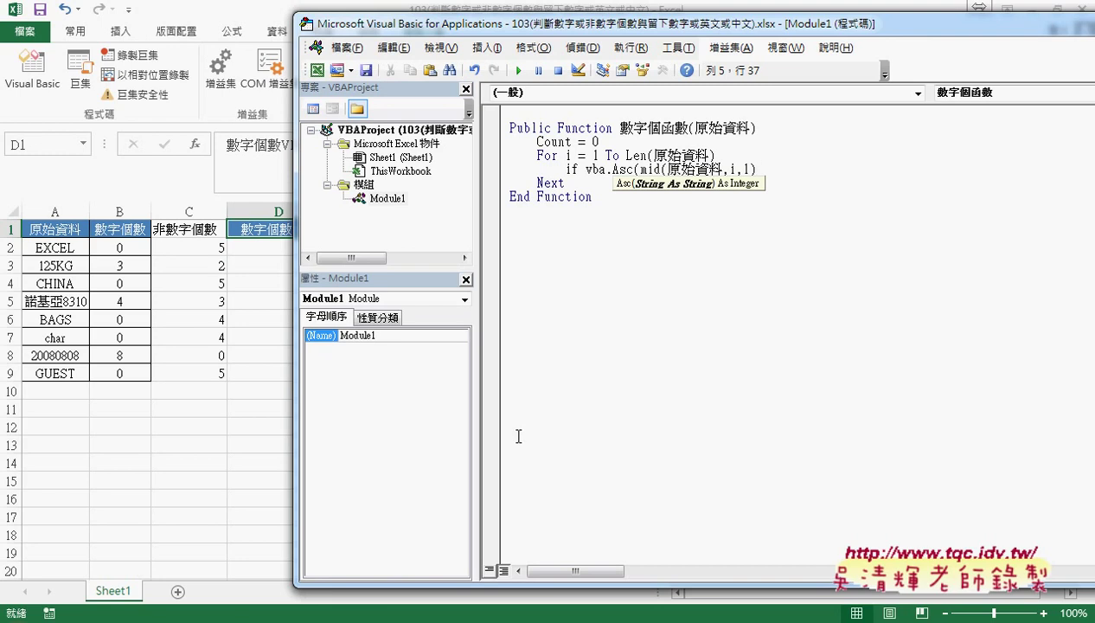
{"action": "type", "text": ">"}
Switch to the Google Docs notes and scroll to the ASCII table showing digits at codes 48–57
{"action": "key", "text": "alt+Tab"}
{"action": "scroll", "coordinate": [387, 274], "scroll_direction": "up", "scroll_amount": 5}
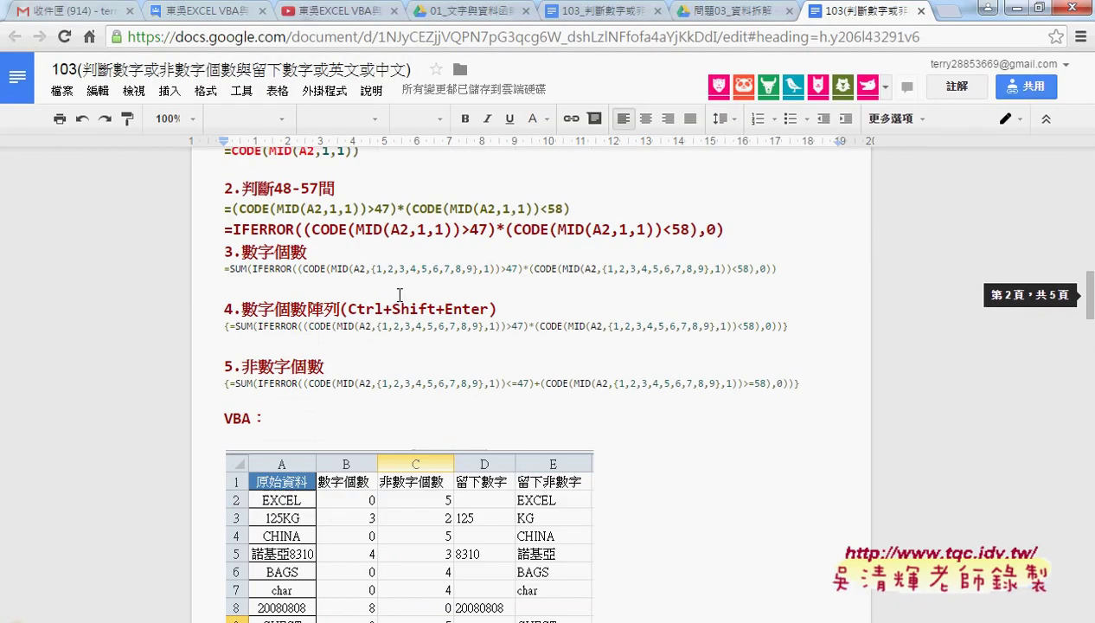
{"action": "scroll", "coordinate": [390, 281], "scroll_direction": "up", "scroll_amount": 5}
{"action": "scroll", "coordinate": [395, 287], "scroll_direction": "up", "scroll_amount": 5}
{"action": "scroll", "coordinate": [399, 295], "scroll_direction": "up", "scroll_amount": 5}
{"action": "scroll", "coordinate": [403, 292], "scroll_direction": "up", "scroll_amount": 1}
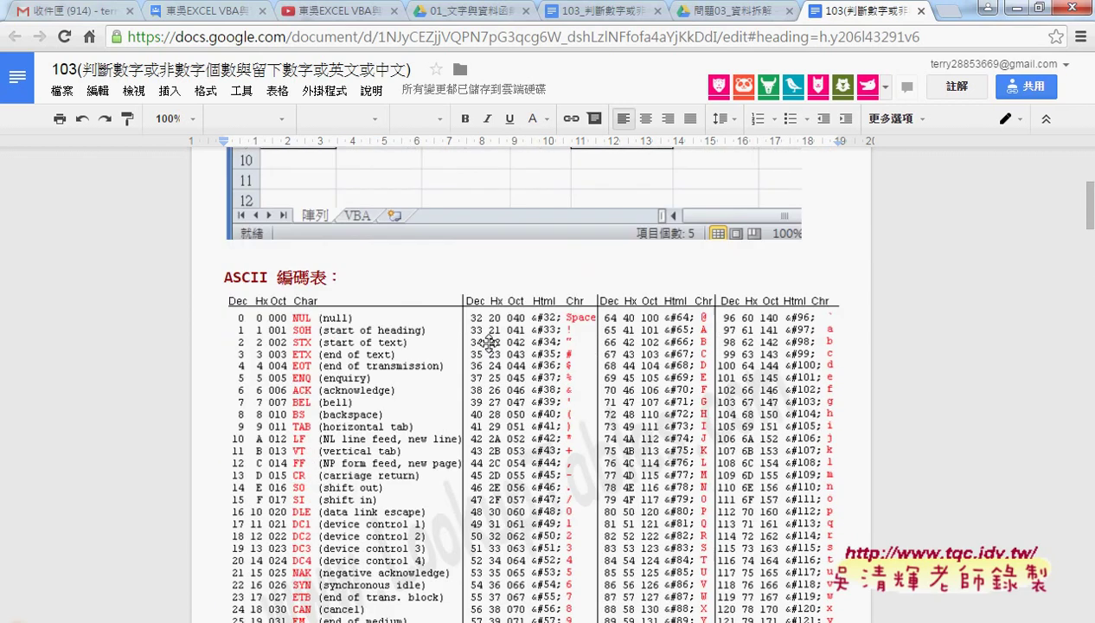
{"action": "scroll", "coordinate": [450, 259], "scroll_direction": "down", "scroll_amount": 3}
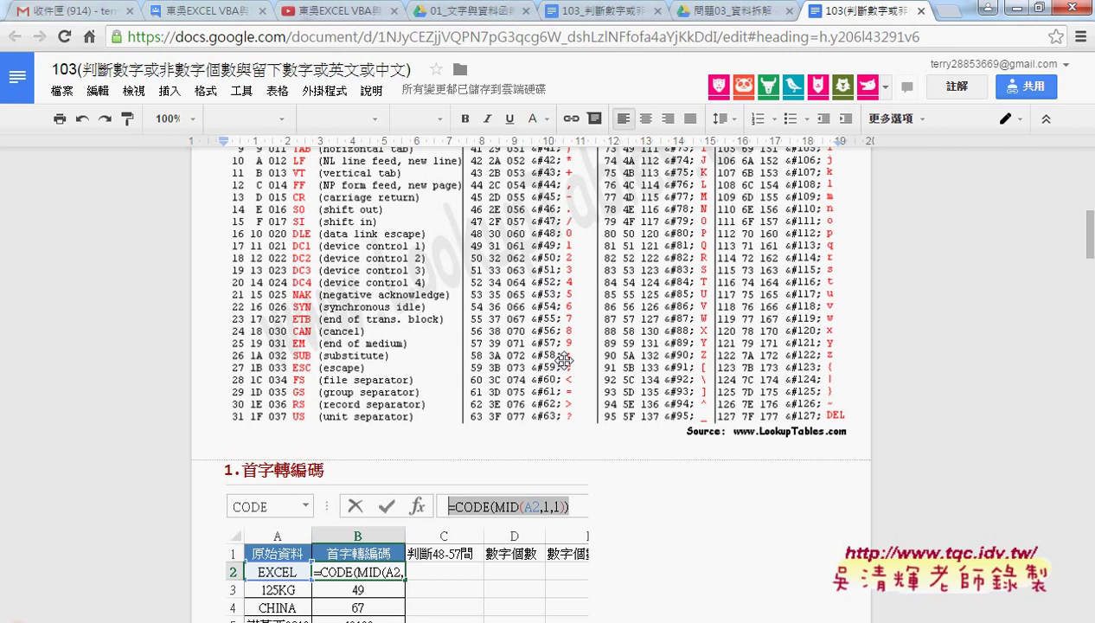
Complete the If test as Asc(...)>47 and Asc(...)<58 then, reusing the copied comparison
{"action": "left_click", "coordinate": [1014, 14]}
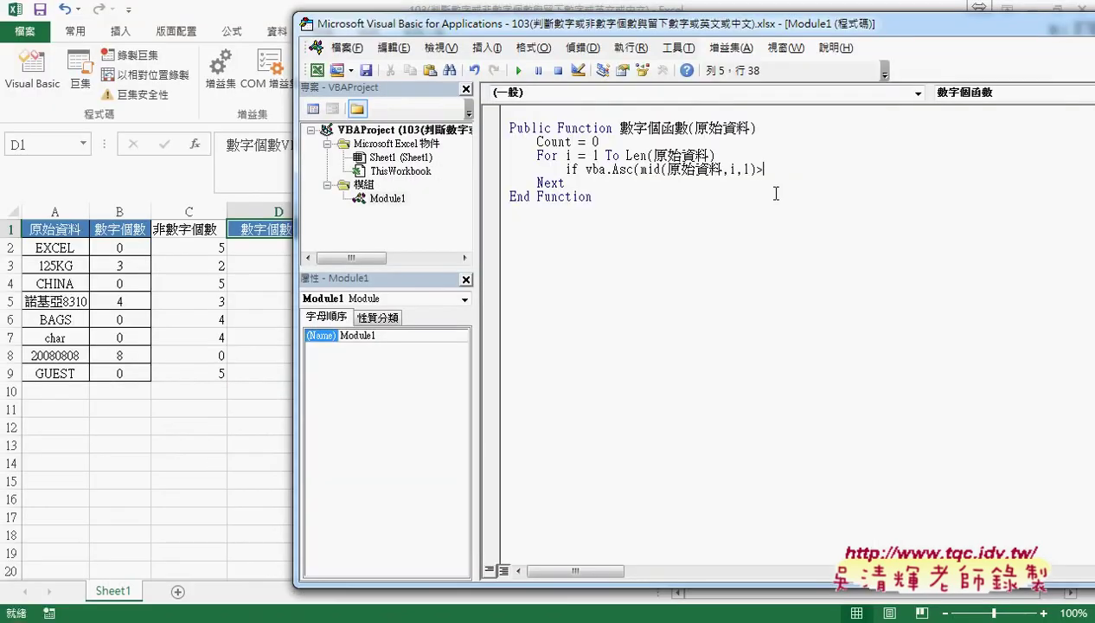
{"action": "type", "text": "47 "}
{"action": "type", "text": "and"}
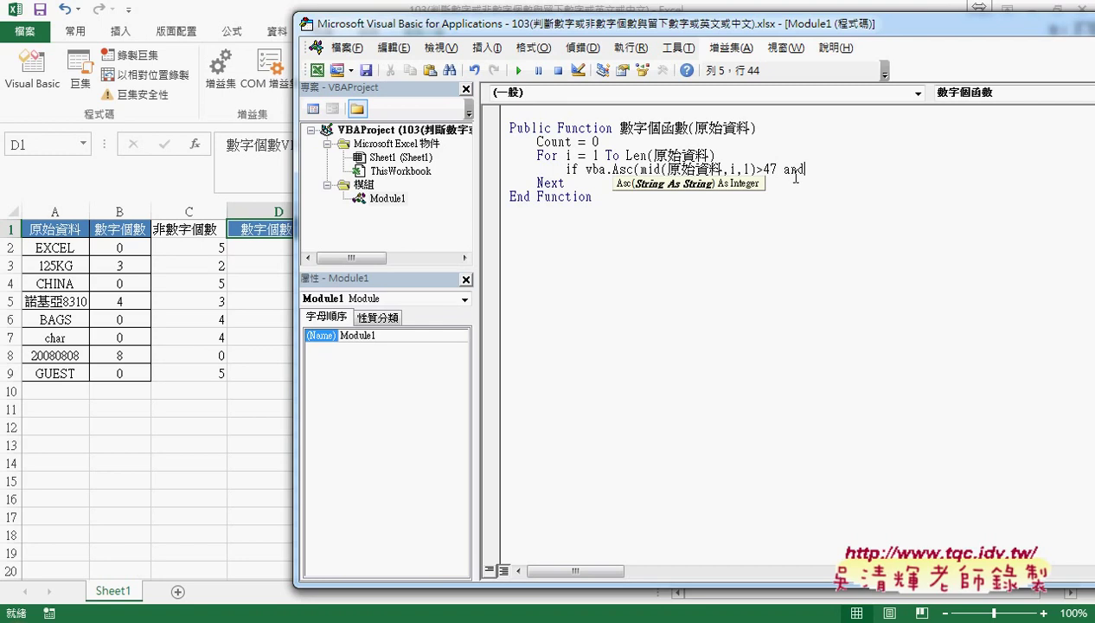
{"action": "key", "text": "Left"}
{"action": "key", "text": "Left"}
{"action": "key", "text": "Left"}
{"action": "key", "text": "shift+Left"}
{"action": "key", "text": "shift+Left"}
{"action": "key", "text": "shift+Left"}
{"action": "key", "text": "shift+Left"}
{"action": "key", "text": "shift+Left"}
{"action": "key", "text": "shift+Left"}
{"action": "key", "text": "shift+Left"}
{"action": "key", "text": "shift+Left"}
{"action": "key", "text": "shift+Left"}
{"action": "key", "text": "shift+Left"}
{"action": "key", "text": "shift+Left"}
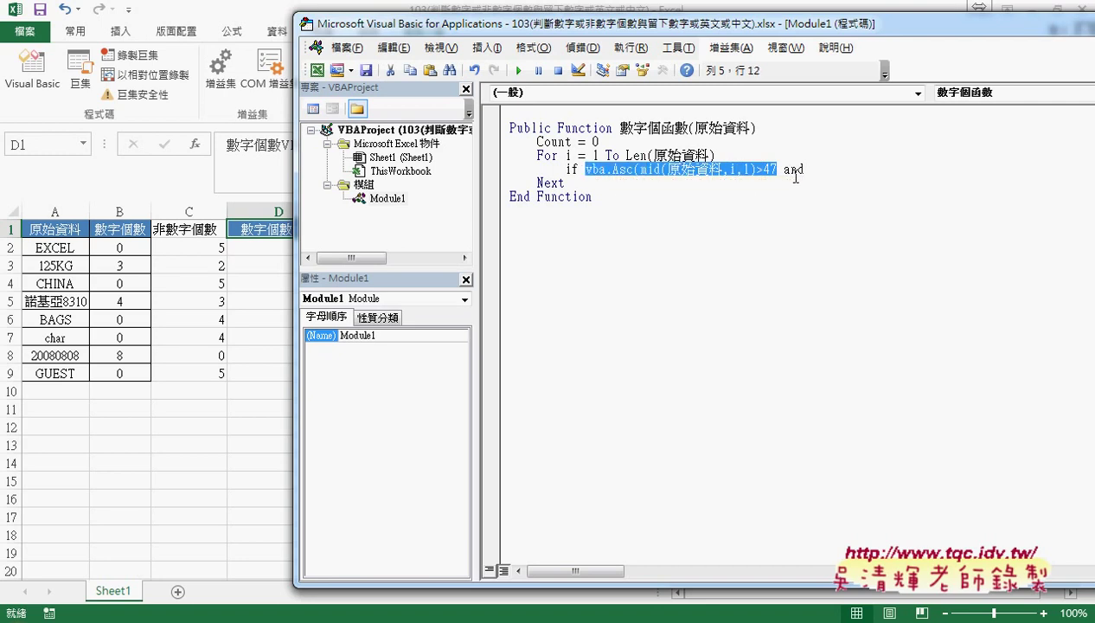
{"action": "key", "text": "ctrl+c"}
{"action": "key", "text": "End"}
{"action": "key", "text": "ctrl+v"}
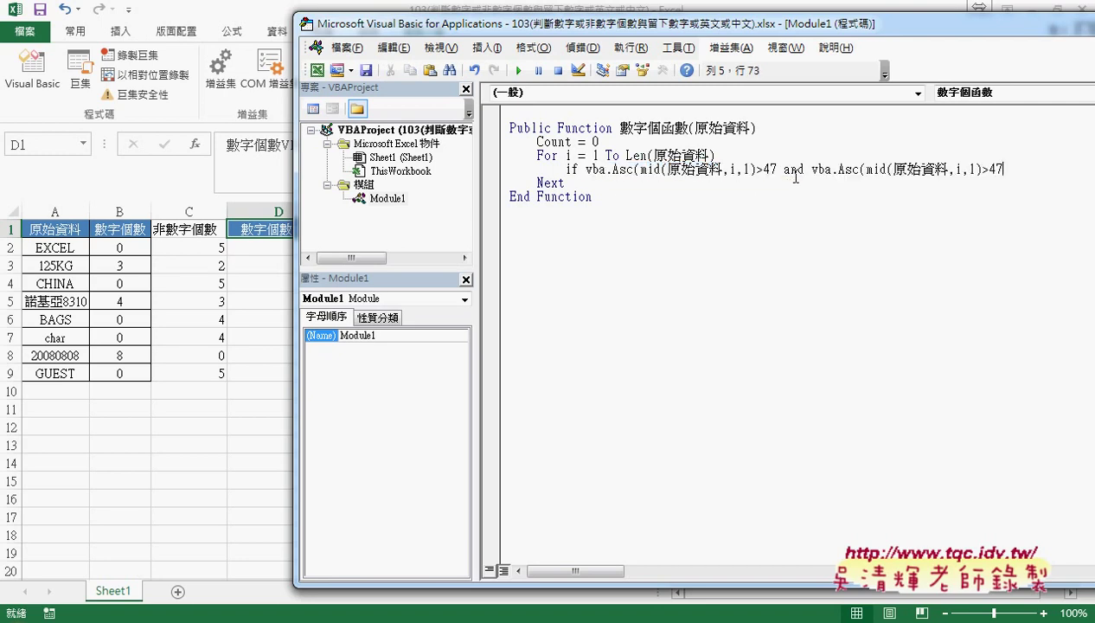
{"action": "key", "text": "Left"}
{"action": "key", "text": "Left"}
{"action": "key", "text": "Left"}
{"action": "key", "text": "shift+End"}
{"action": "type", "text": "<58"}
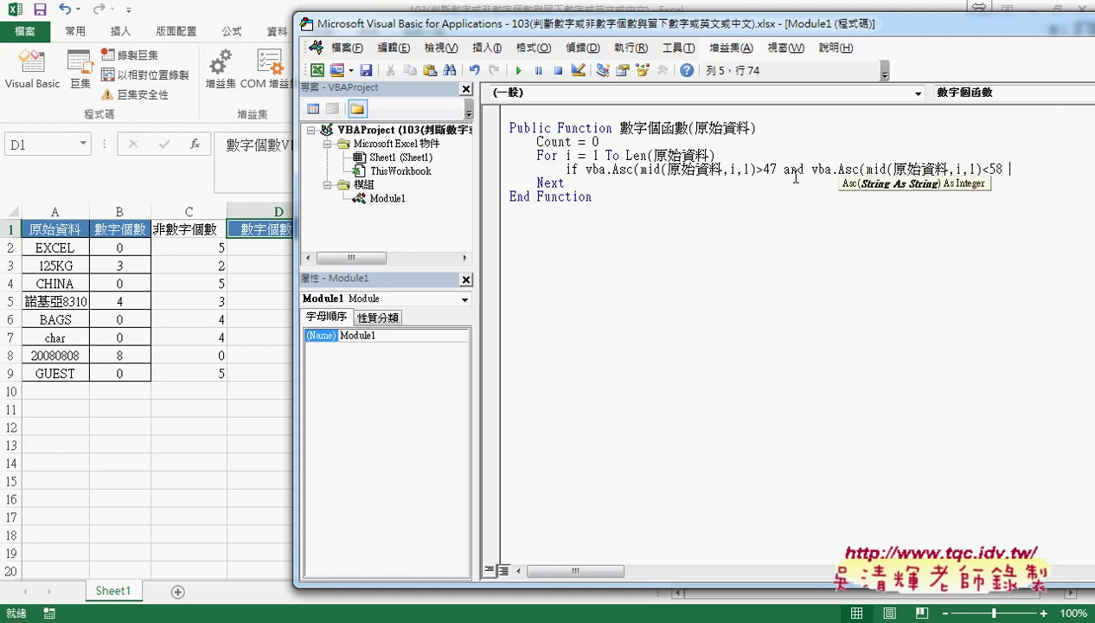
{"action": "type", "text": " then"}
{"action": "key", "text": "Return"}
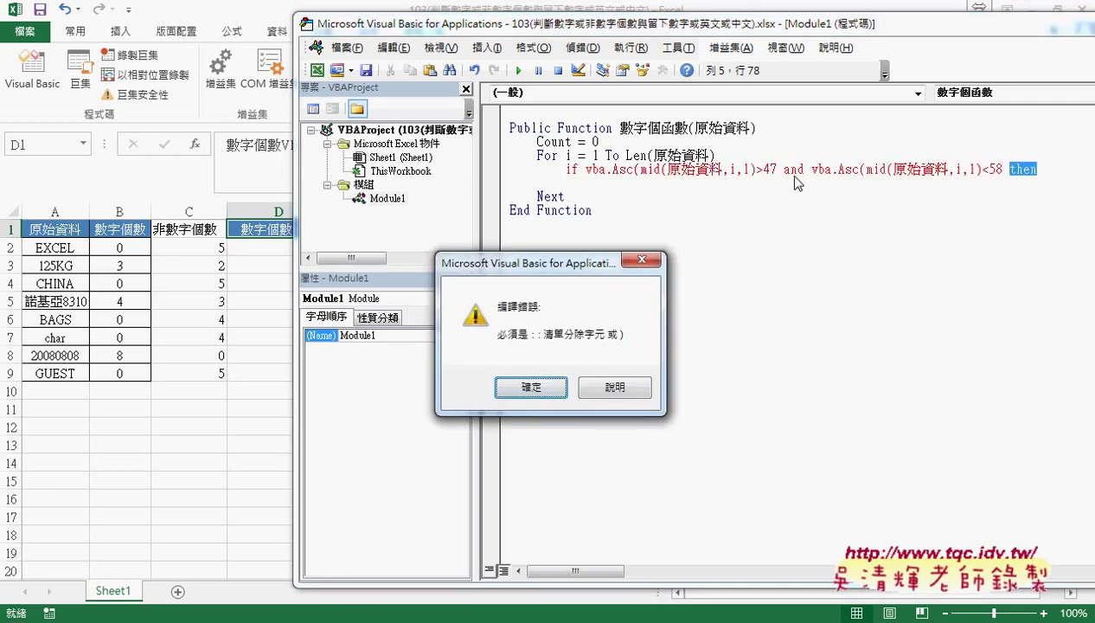
Add a closing bracket after each Mid(原始資料,i,1) so the If line compiles
{"action": "key", "text": "Return"}
{"action": "key", "text": "ctrl+Left"}
{"action": "key", "text": "ctrl+Left"}
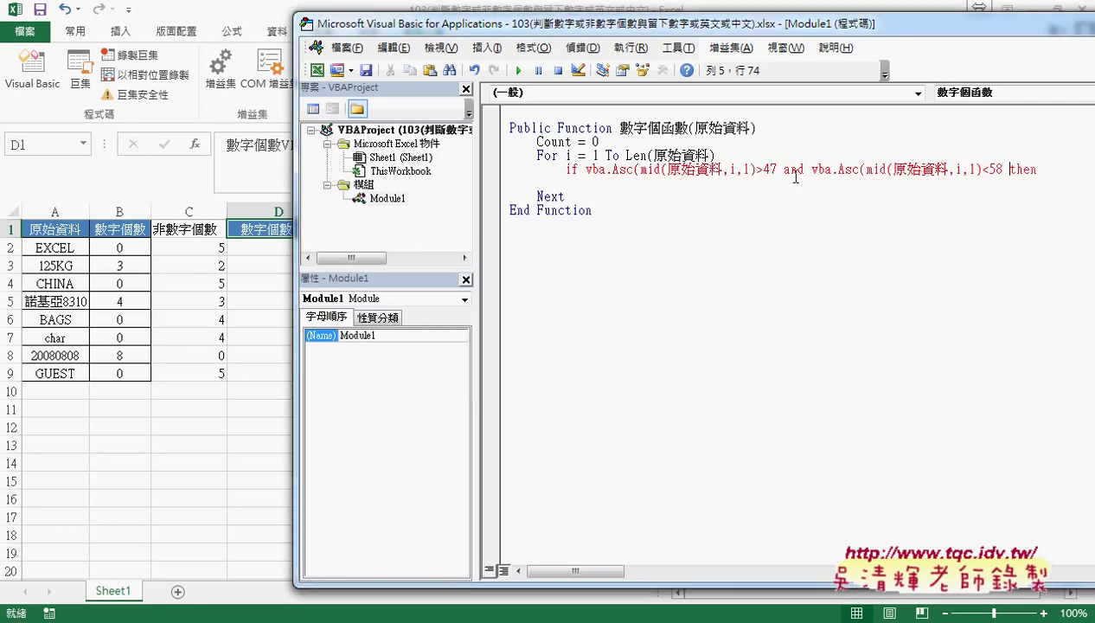
{"action": "key", "text": "ctrl+Left"}
{"action": "key", "text": "ctrl+Left"}
{"action": "key", "text": "ctrl+Left"}
{"action": "key", "text": "Right"}
{"action": "key", "text": "Right"}
{"action": "key", "text": "Right"}
{"action": "key", "text": "Left"}
{"action": "key", "text": "Left"}
{"action": "key", "text": "Left"}
{"action": "key", "text": "Left"}
{"action": "key", "text": "Left"}
{"action": "key", "text": "Left"}
{"action": "type", "text": ")"}
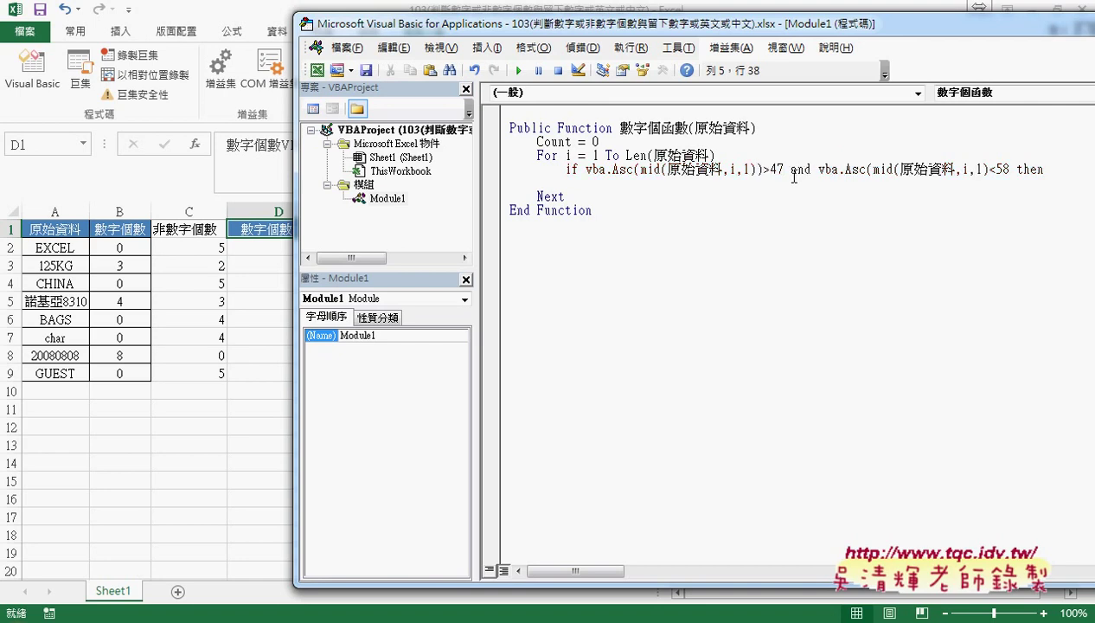
{"action": "key", "text": "Left"}
{"action": "key", "text": "Left"}
{"action": "key", "text": "Left"}
{"action": "key", "text": "shift+Right"}
{"action": "key", "text": "shift+Right"}
{"action": "key", "text": "shift+Right"}
{"action": "key", "text": "shift+Right"}
{"action": "key", "text": "shift+Right"}
{"action": "key", "text": "shift+Right"}
{"action": "key", "text": "shift+Right"}
{"action": "key", "text": "shift+Right"}
{"action": "key", "text": "shift+Right"}
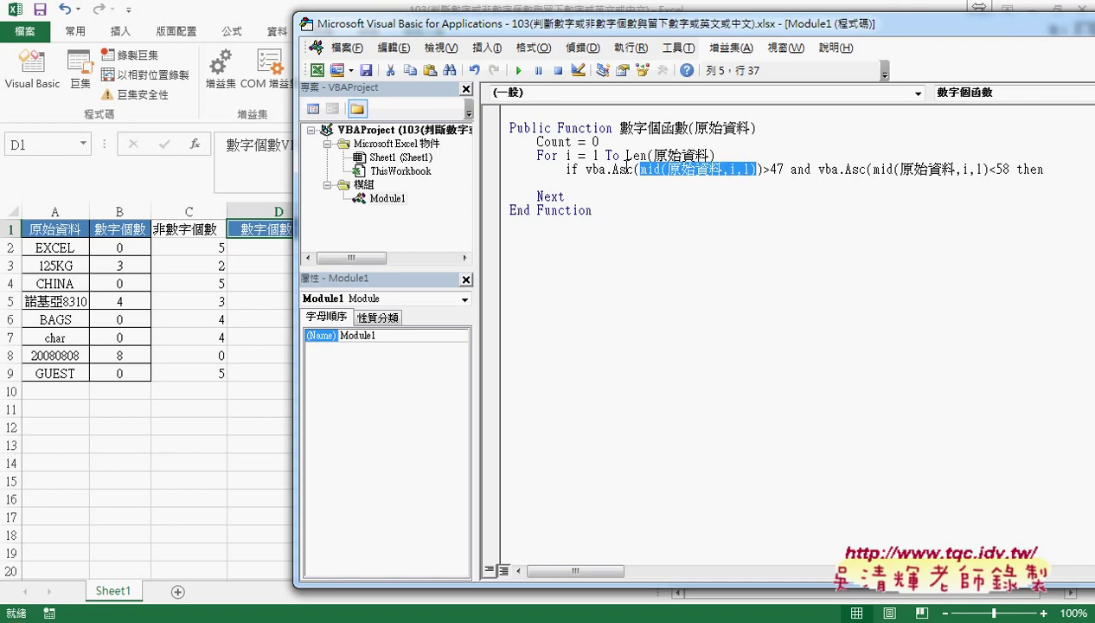
{"action": "left_click", "coordinate": [980, 169]}
{"action": "type", "text": ")"}
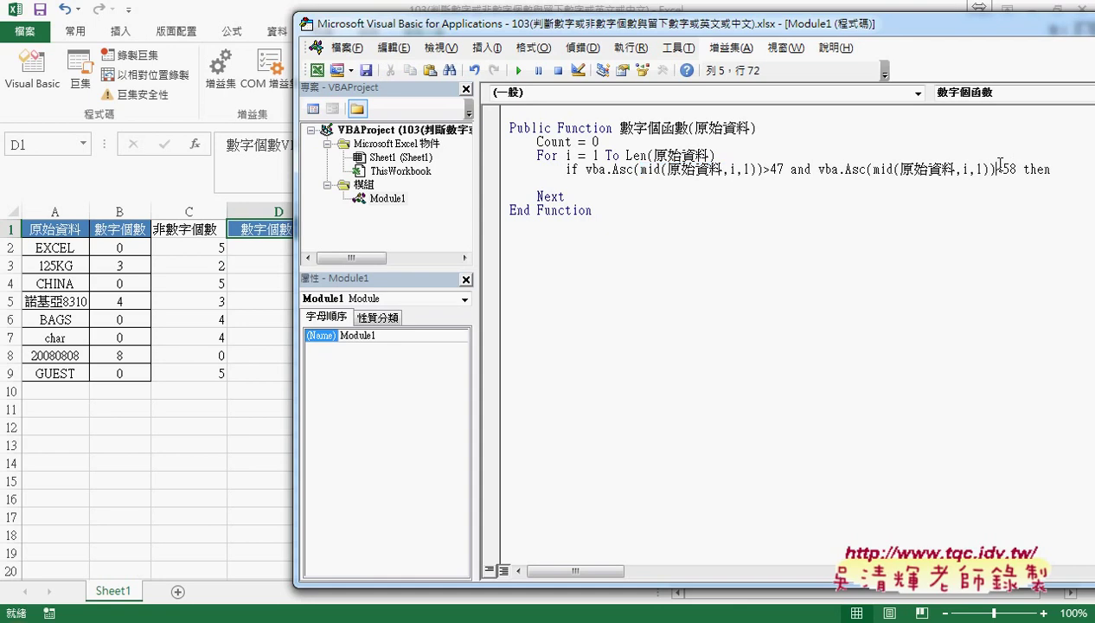
{"action": "left_click", "coordinate": [939, 184]}
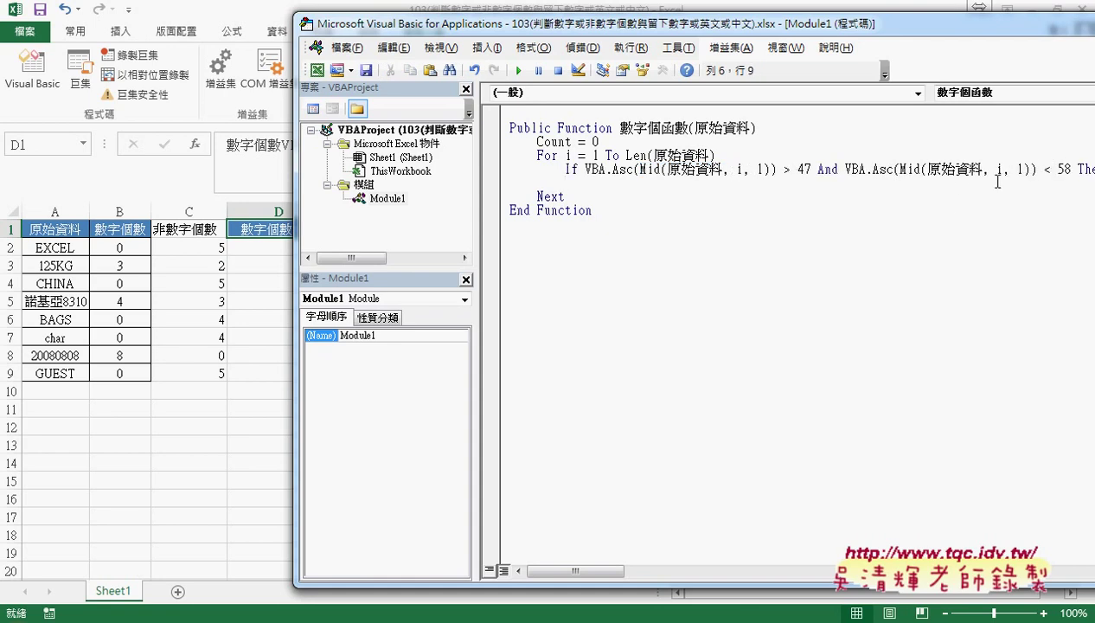
Close the If block with End If and put Count = Count + 1 inside it
{"action": "key", "text": "Return"}
{"action": "type", "text": "end"}
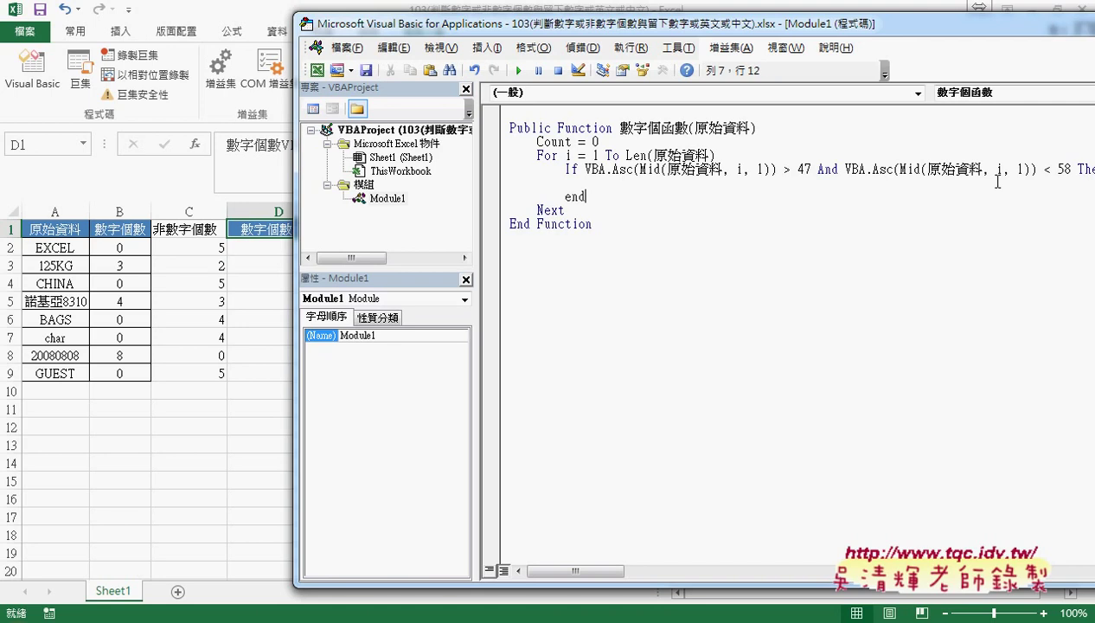
{"action": "type", "text": " if"}
{"action": "key", "text": "Up"}
{"action": "key", "text": "Tab"}
{"action": "type", "text": "count"}
{"action": "type", "text": "=co"}
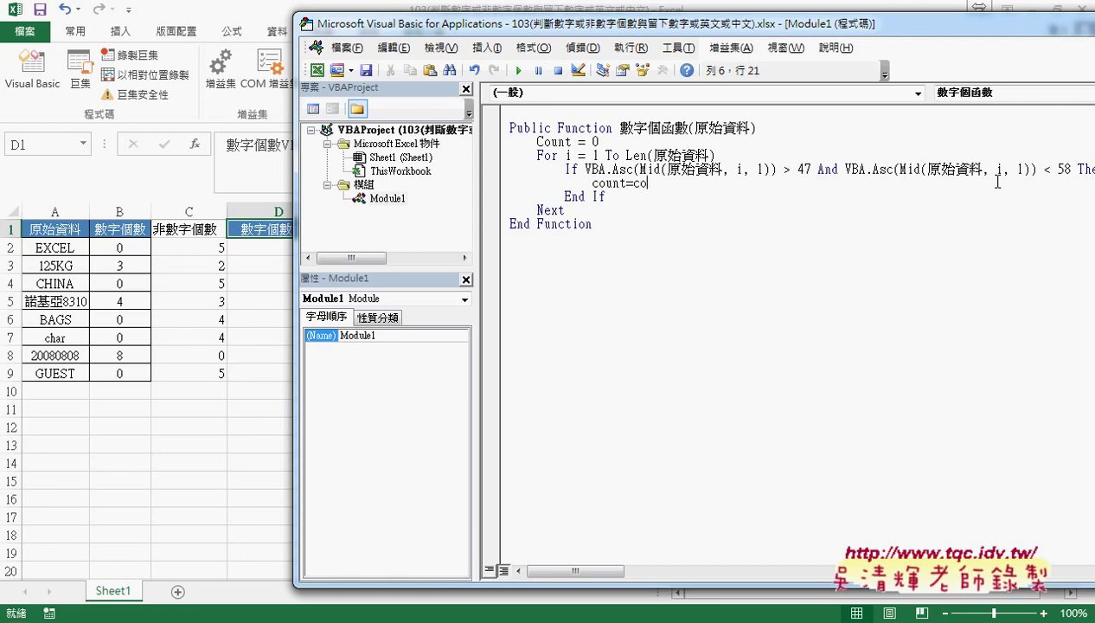
{"action": "type", "text": "unt+1"}
{"action": "left_click", "coordinate": [804, 252]}
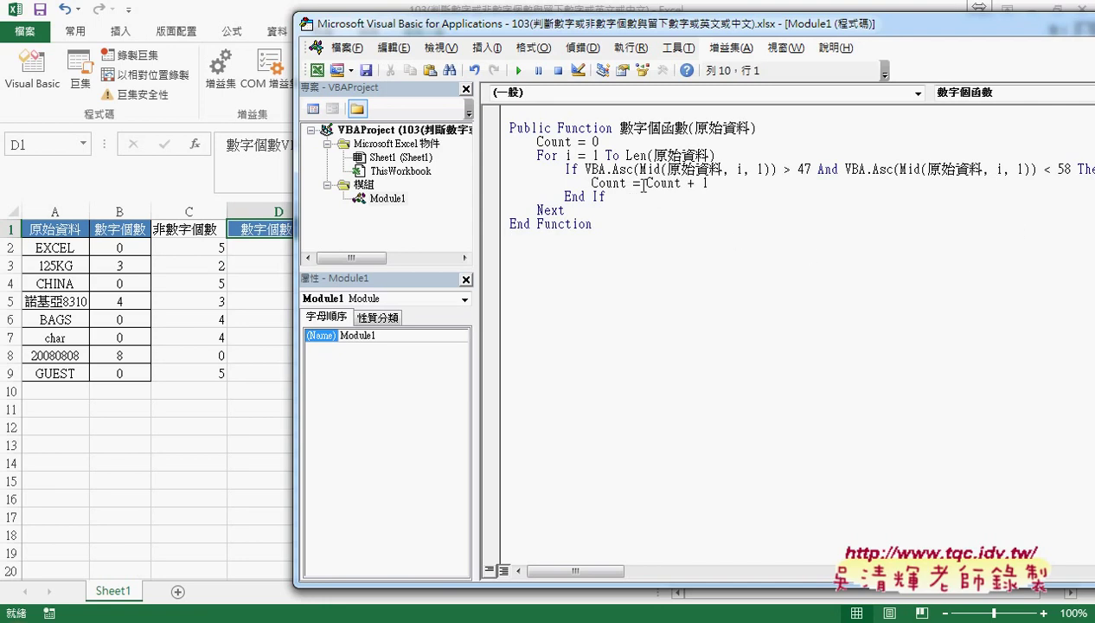
{"action": "left_click_drag", "start_coordinate": [647, 182], "coordinate": [710, 184]}
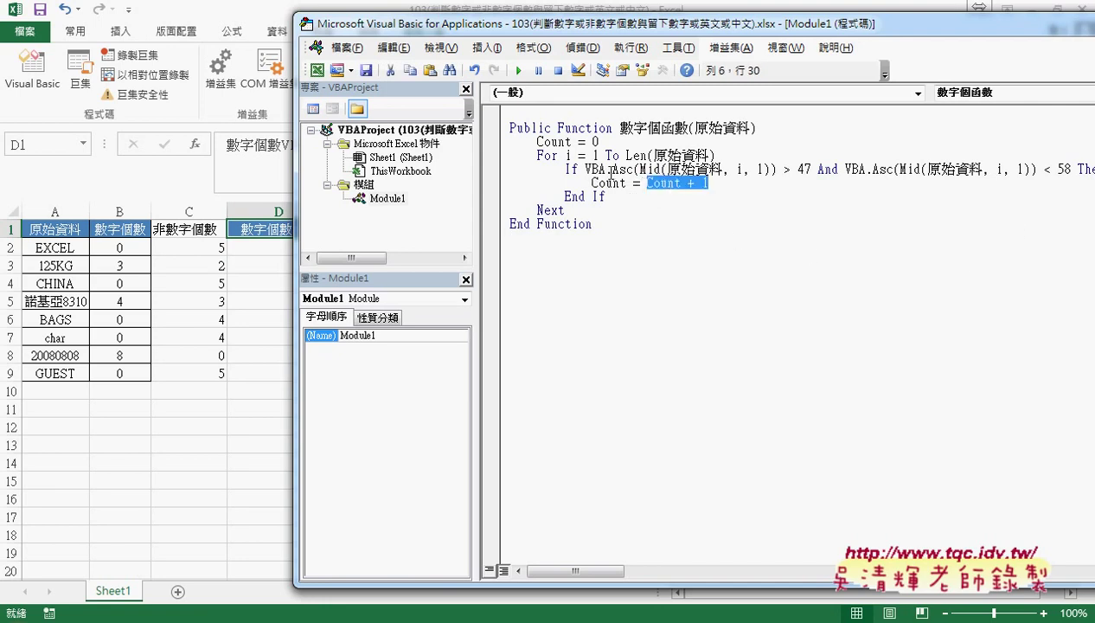
{"action": "left_click", "coordinate": [650, 207]}
{"action": "left_click_drag", "start_coordinate": [647, 184], "coordinate": [711, 184]}
{"action": "left_click_drag", "start_coordinate": [620, 127], "coordinate": [686, 130]}
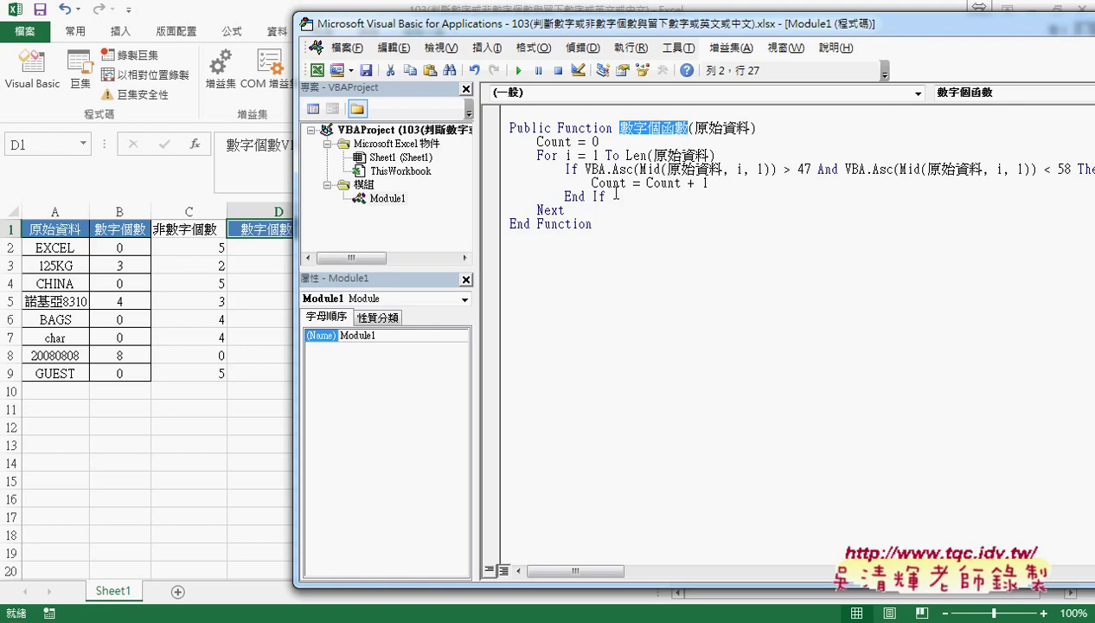
Insert 數 after 個 in the function name to make it 數字個數函數
{"action": "left_click", "coordinate": [664, 130]}
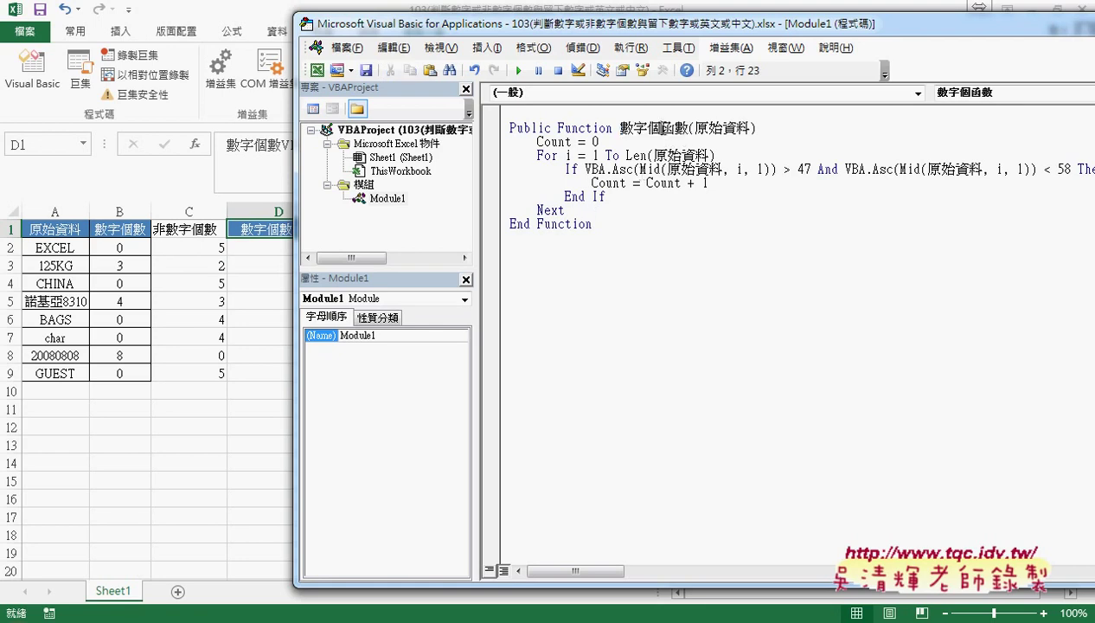
{"action": "type", "text": "數"}
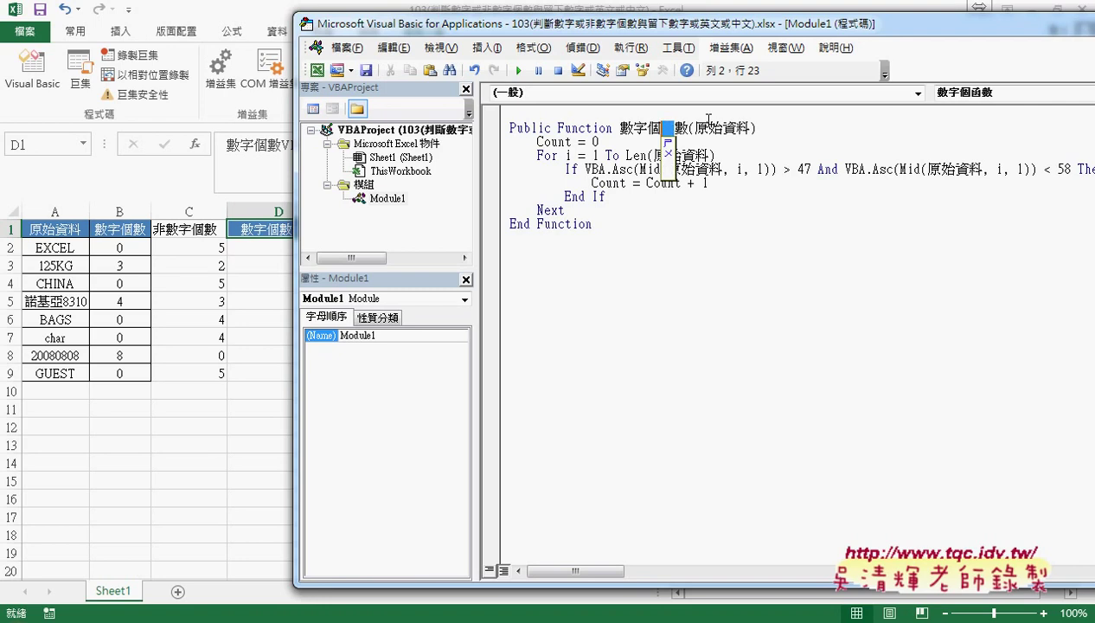
{"action": "key", "text": "Left"}
{"action": "key", "text": "Left"}
{"action": "key", "text": "Left"}
{"action": "key", "text": "Left"}
{"action": "key", "text": "shift+Right"}
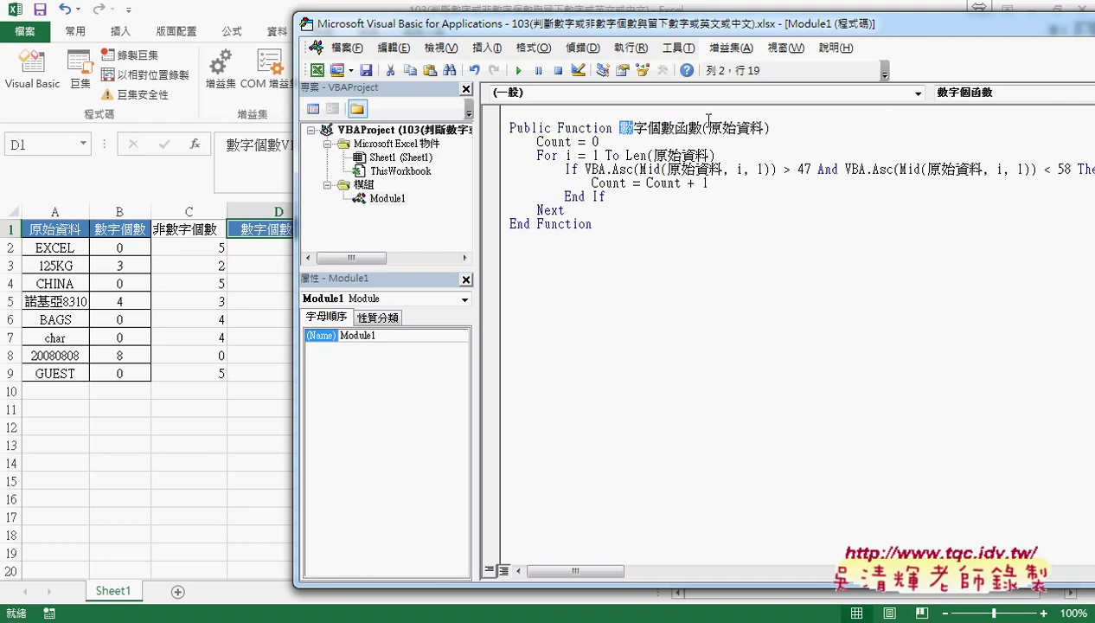
{"action": "key", "text": "shift+Right"}
{"action": "key", "text": "shift+Right"}
{"action": "key", "text": "shift+Right"}
{"action": "key", "text": "shift+Right"}
{"action": "key", "text": "ctrl+c"}
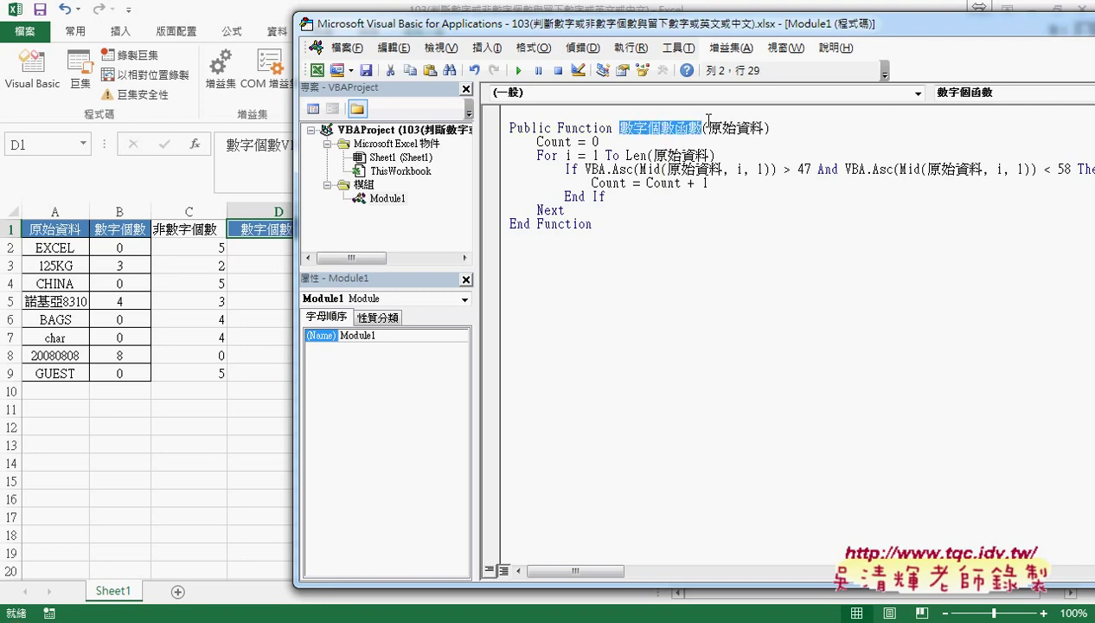
Add the line 數字個數函數 = Count after Next to return the count
{"action": "left_click", "coordinate": [562, 209]}
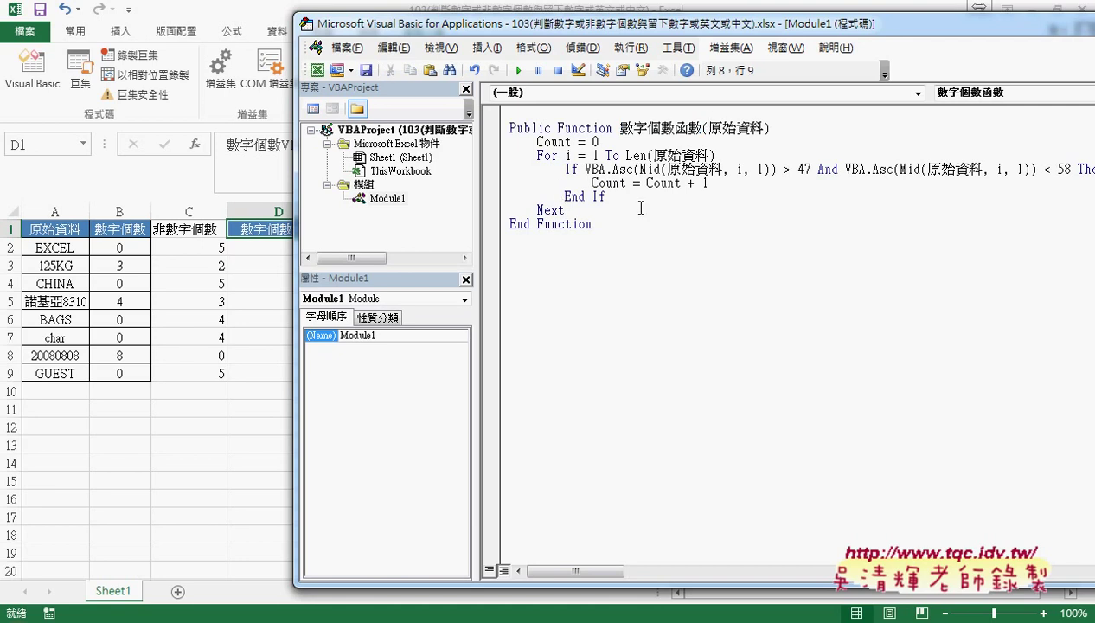
{"action": "key", "text": "Return"}
{"action": "key", "text": "ctrl+v"}
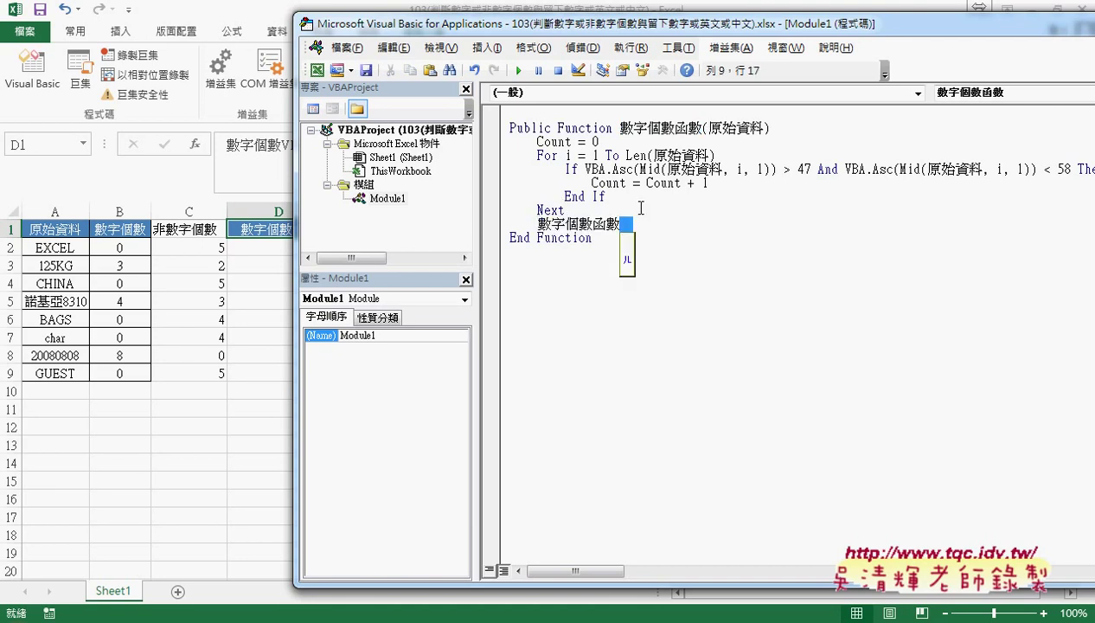
{"action": "type", "text": "=c"}
{"action": "type", "text": "ount"}
{"action": "left_click", "coordinate": [617, 344]}
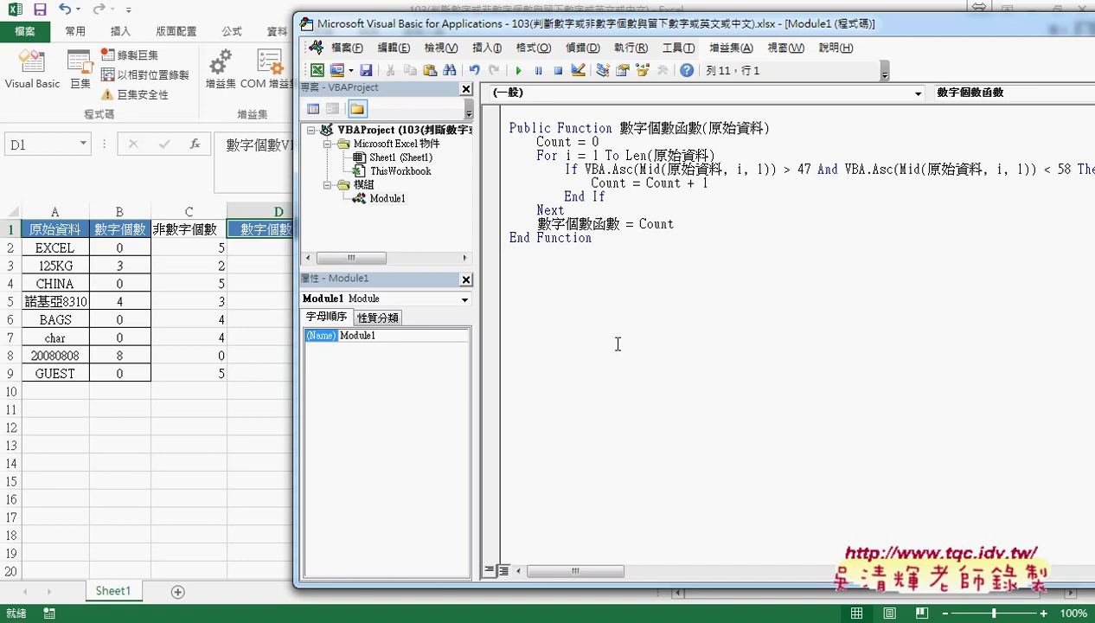
Review the For, Next, If and End If lines of the finished code
{"action": "left_click_drag", "start_coordinate": [537, 156], "coordinate": [715, 156]}
{"action": "left_click_drag", "start_coordinate": [532, 209], "coordinate": [564, 209]}
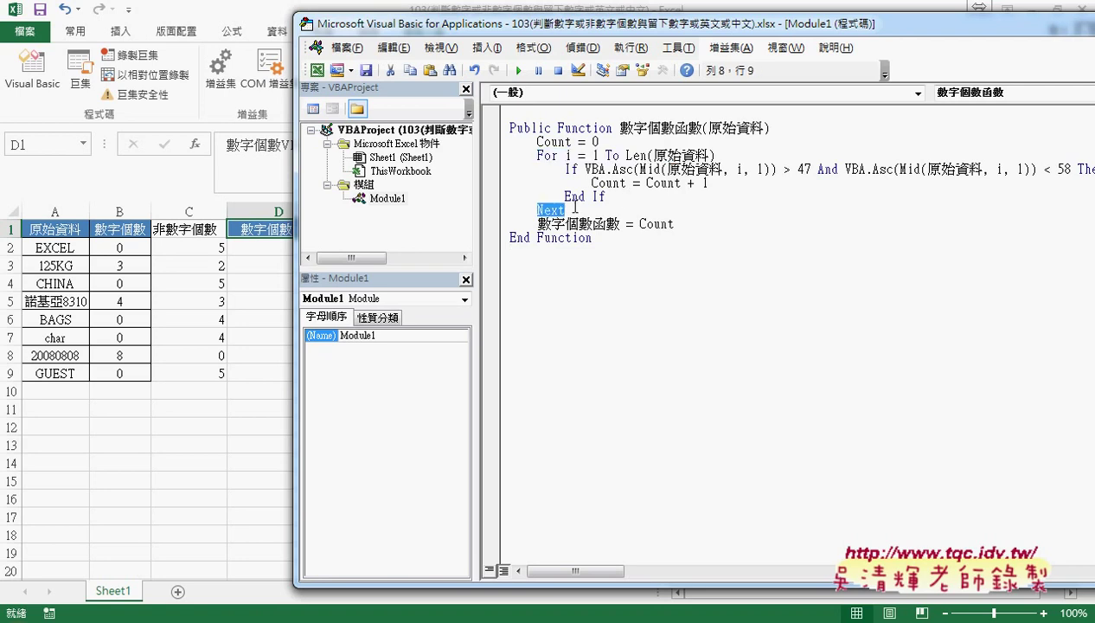
{"action": "left_click", "coordinate": [570, 169]}
{"action": "left_click", "coordinate": [574, 192]}
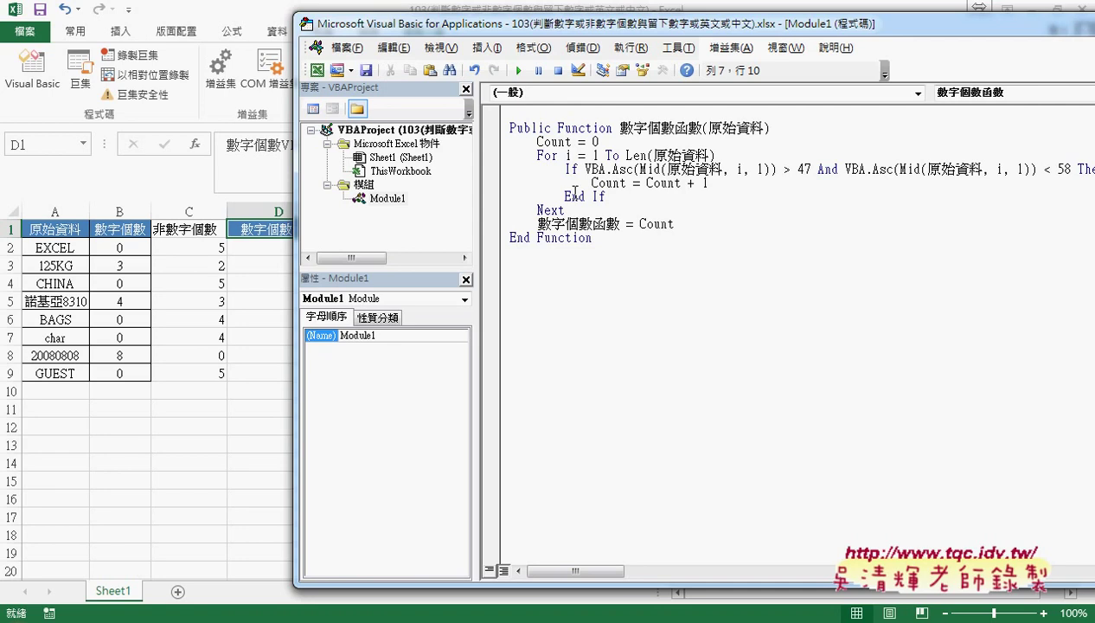
Enter =數字個數函數(A2) in D2 and fill to D9, giving 0, 3, 0, 4, 0, 0, 8, 0
{"action": "left_click", "coordinate": [266, 246]}
{"action": "left_click", "coordinate": [199, 144]}
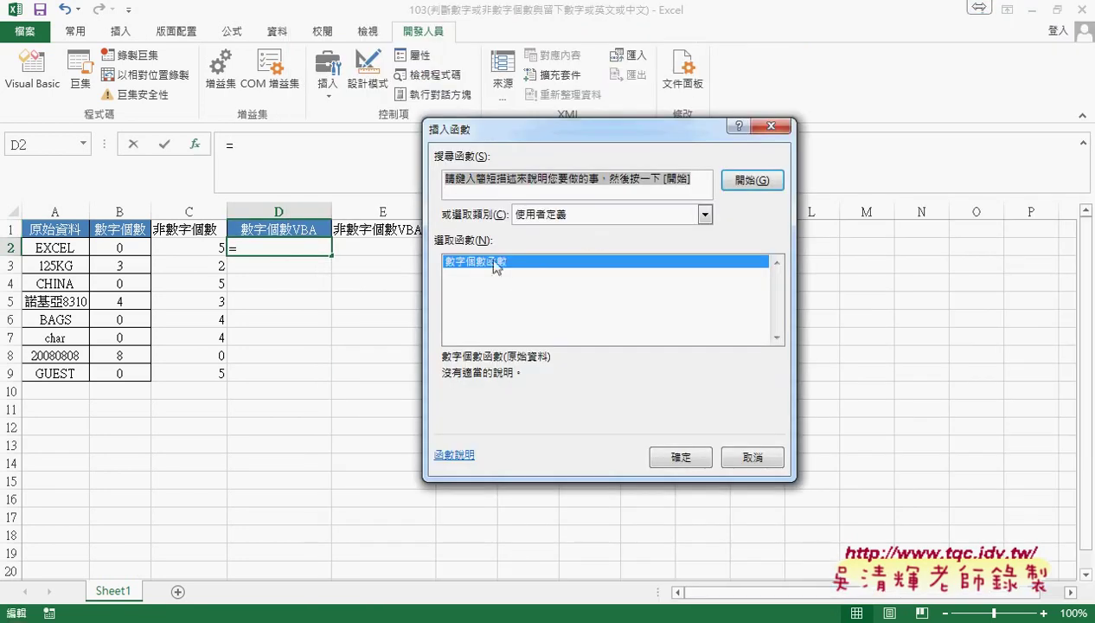
{"action": "left_click", "coordinate": [668, 458]}
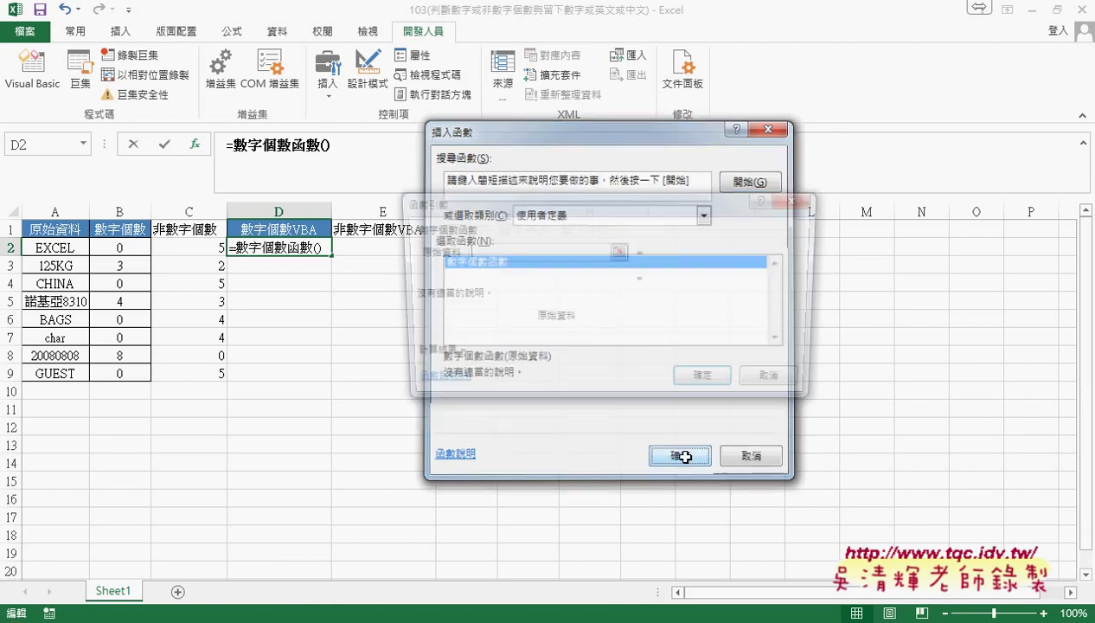
{"action": "left_click", "coordinate": [62, 246]}
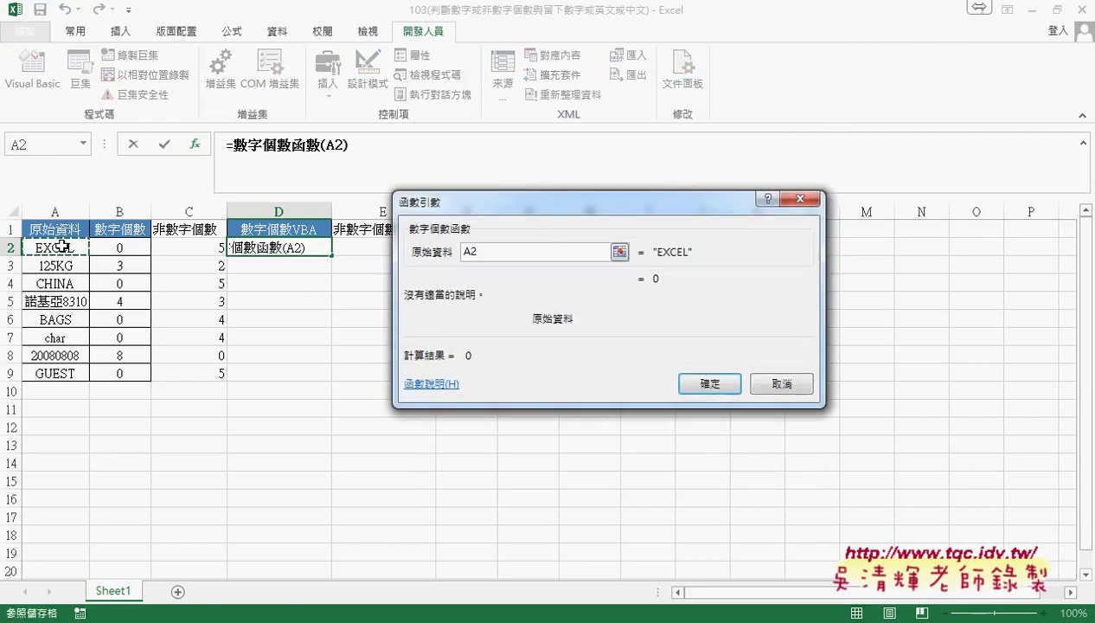
{"action": "left_click", "coordinate": [702, 381]}
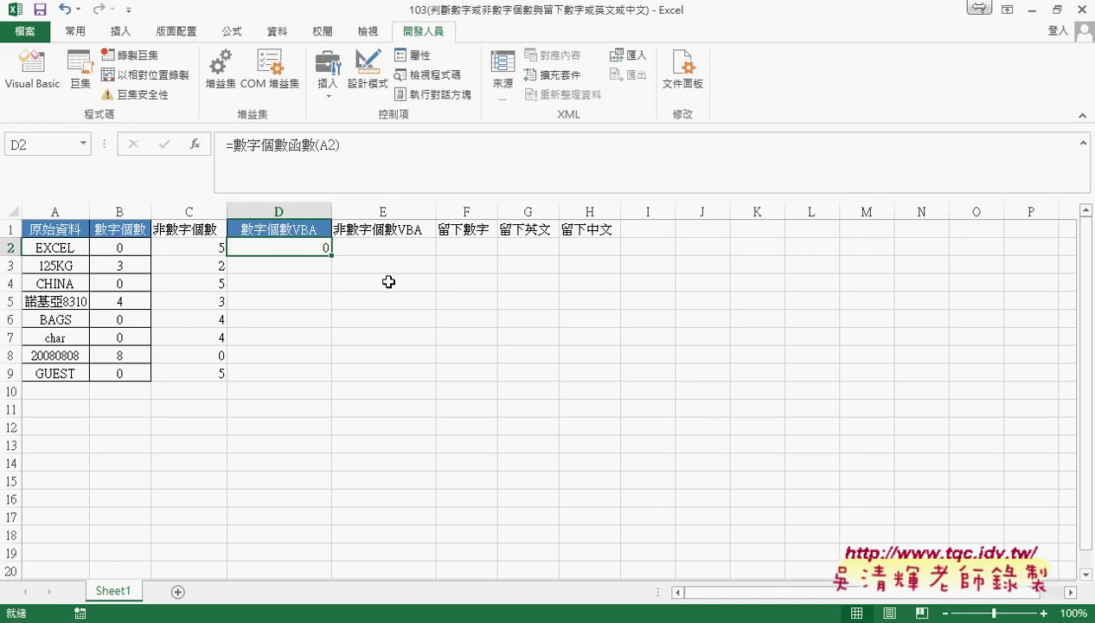
{"action": "left_click_drag", "start_coordinate": [331, 256], "coordinate": [333, 379]}
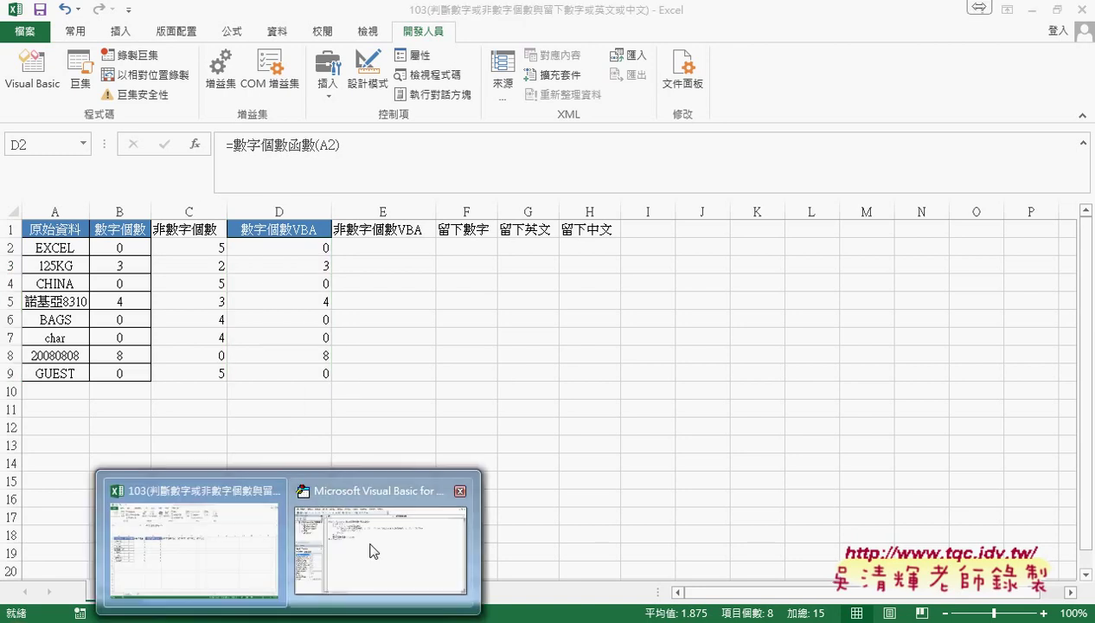
Duplicate the 數字個數函數 code below itself in the VBA module
{"action": "left_click", "coordinate": [381, 536]}
{"action": "left_click_drag", "start_coordinate": [597, 251], "coordinate": [595, 164]}
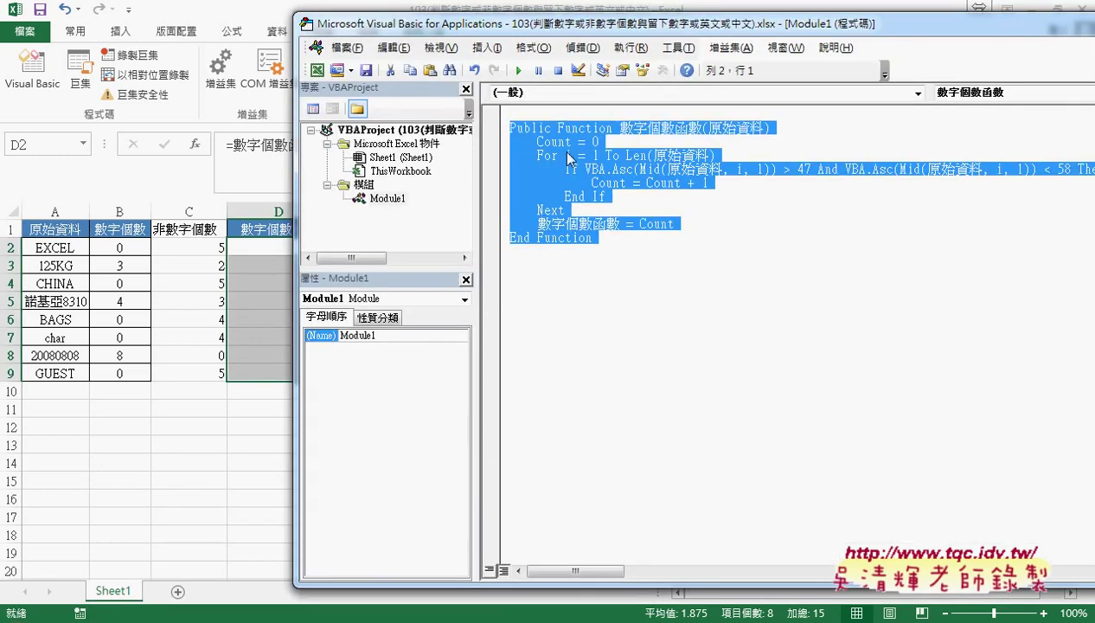
{"action": "key", "text": "ctrl+c"}
{"action": "left_click", "coordinate": [580, 306]}
{"action": "key", "text": "ctrl+v"}
Rename the copy and its return line to 非數字個數函數
{"action": "left_click", "coordinate": [619, 251]}
{"action": "type", "text": "f"}
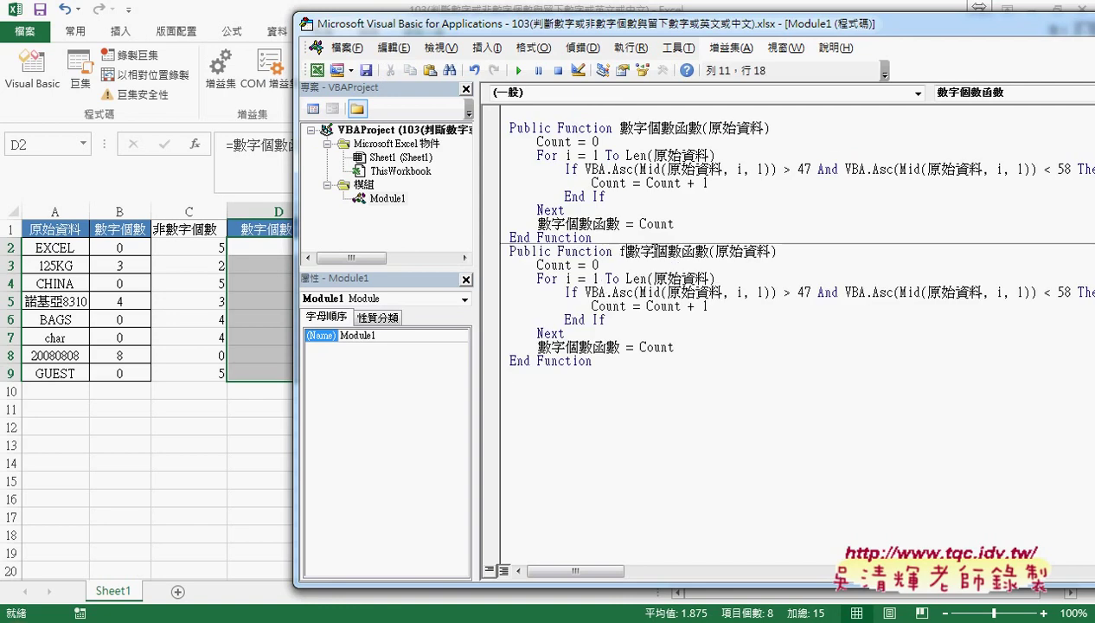
{"action": "type", "text": "非"}
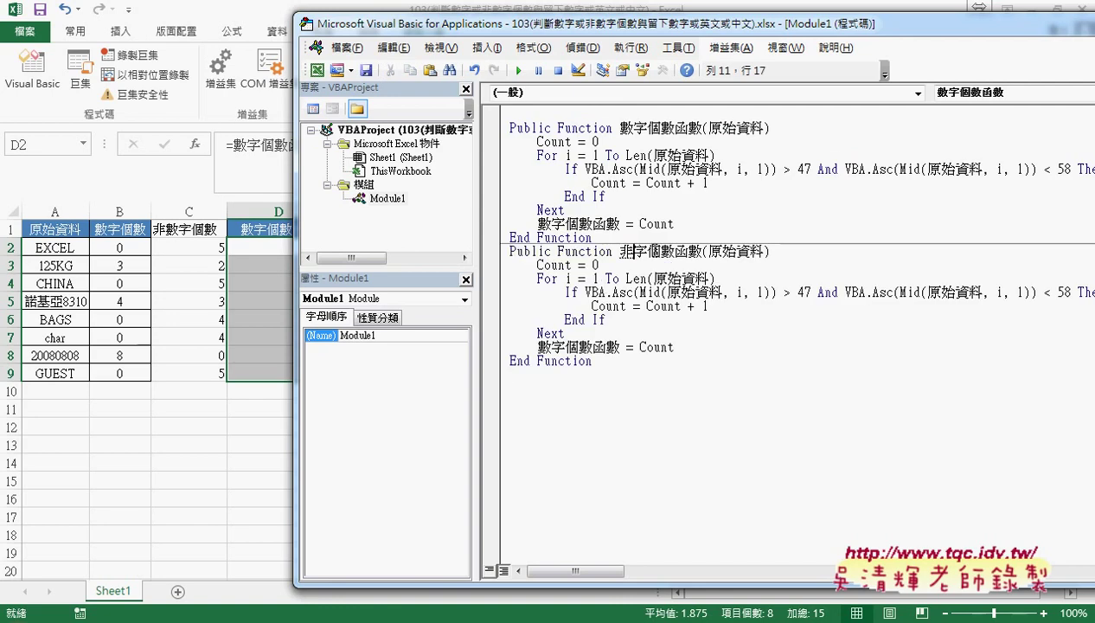
{"action": "key", "text": "Down"}
{"action": "key", "text": "Down"}
{"action": "left_click", "coordinate": [538, 347]}
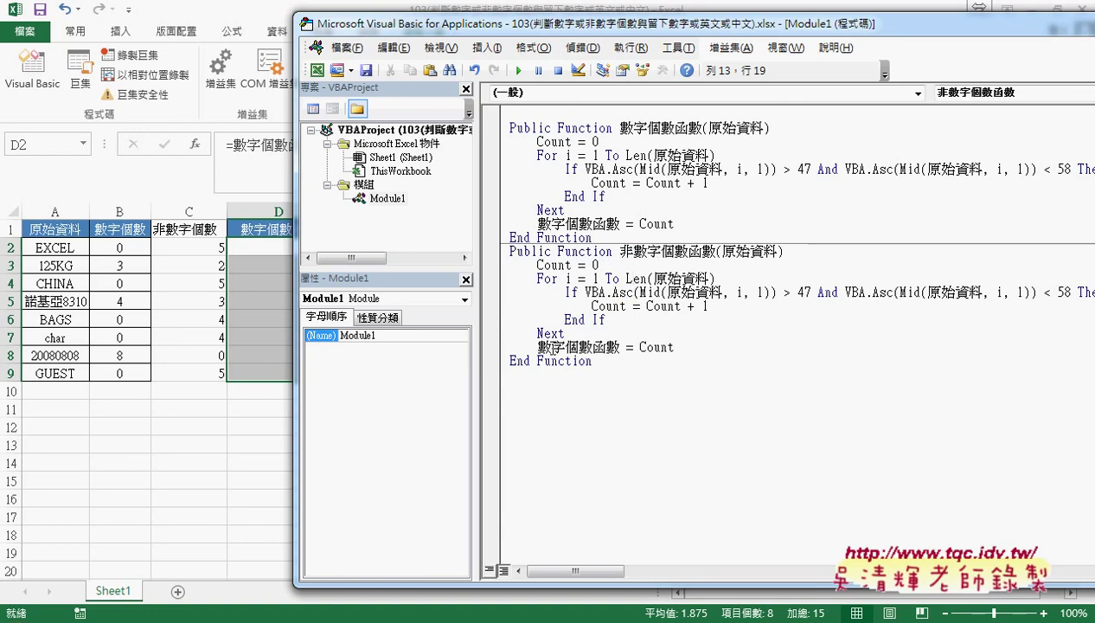
{"action": "type", "text": "f"}
{"action": "type", "text": "非"}
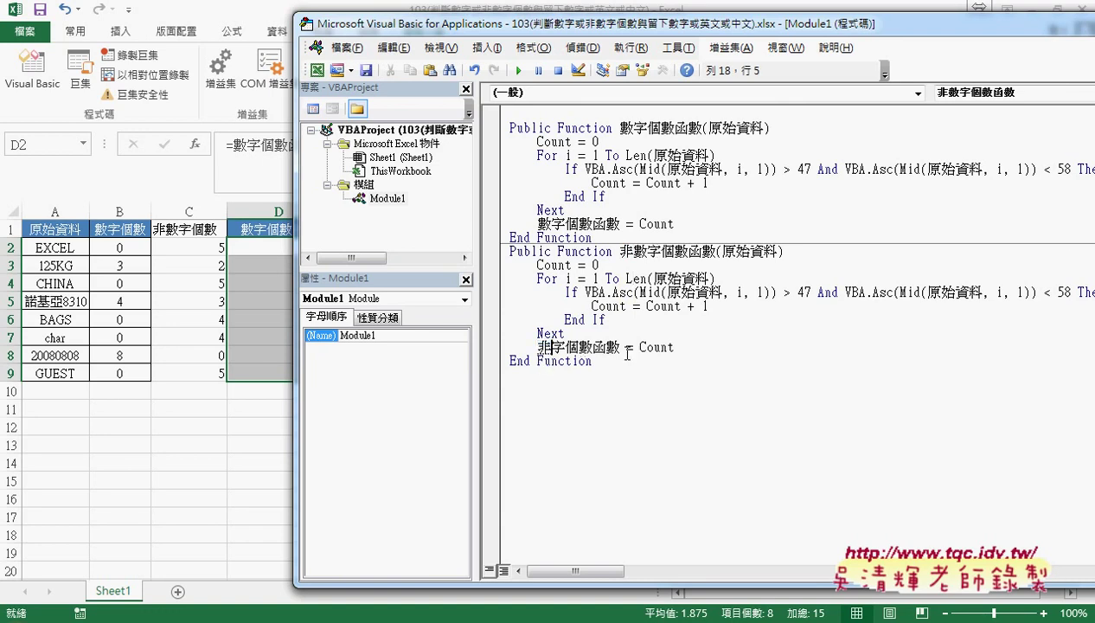
{"action": "key", "text": "Left"}
{"action": "key", "text": "Right"}
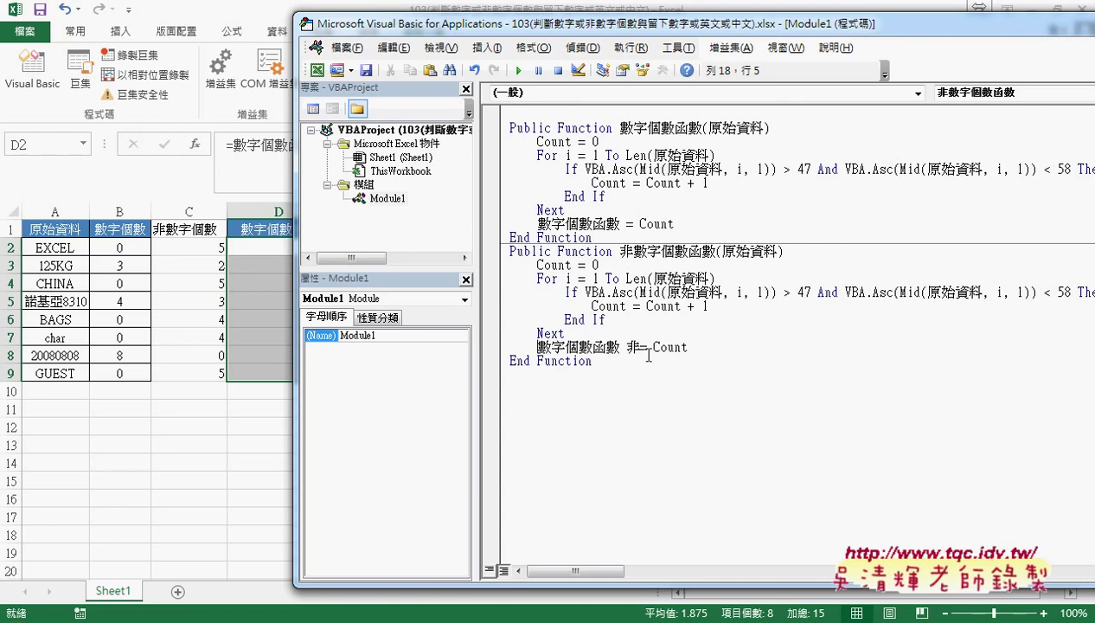
{"action": "left_click_drag", "start_coordinate": [644, 350], "coordinate": [628, 350]}
{"action": "left_click_drag", "start_coordinate": [548, 345], "coordinate": [540, 346]}
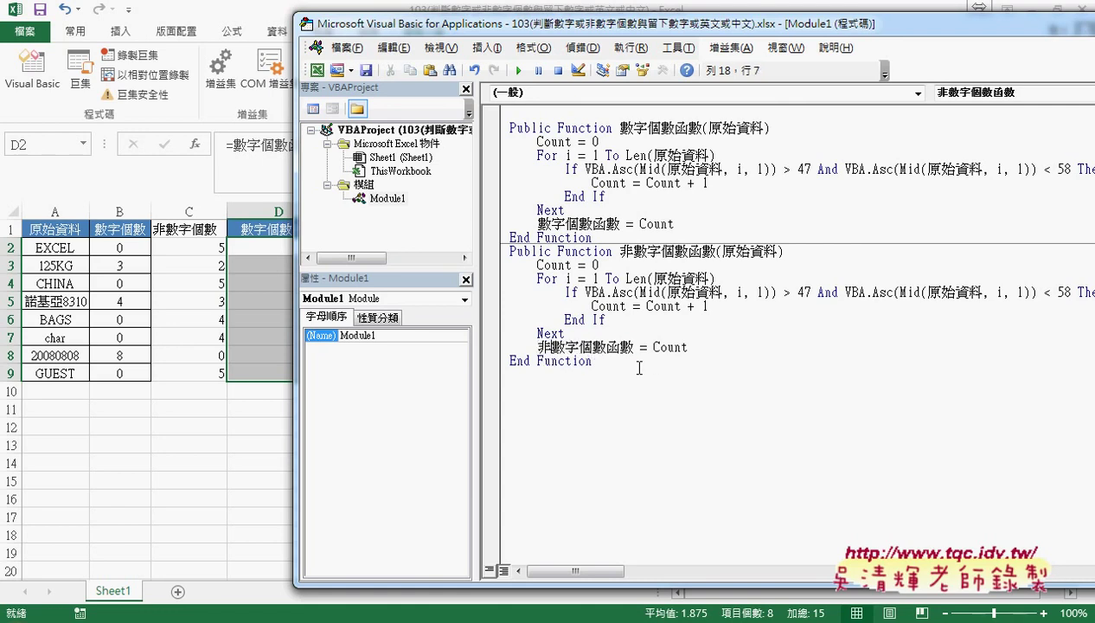
Change the If condition to code <= 47 Or >= 58
{"action": "left_click", "coordinate": [816, 292]}
{"action": "left_click_drag", "start_coordinate": [817, 292], "coordinate": [839, 293]}
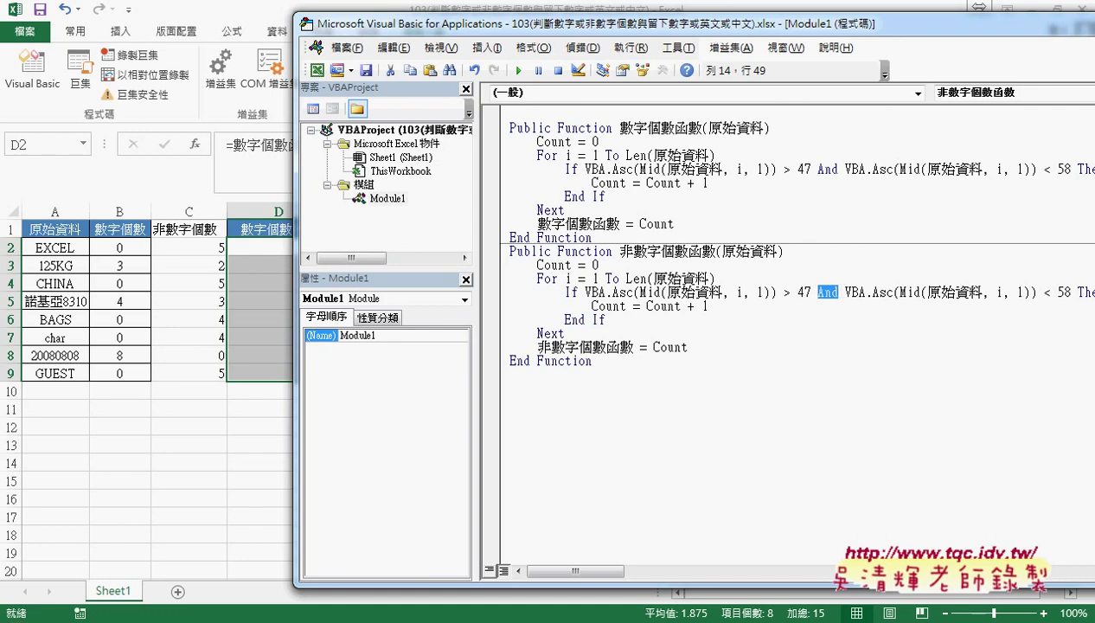
{"action": "type", "text": "or"}
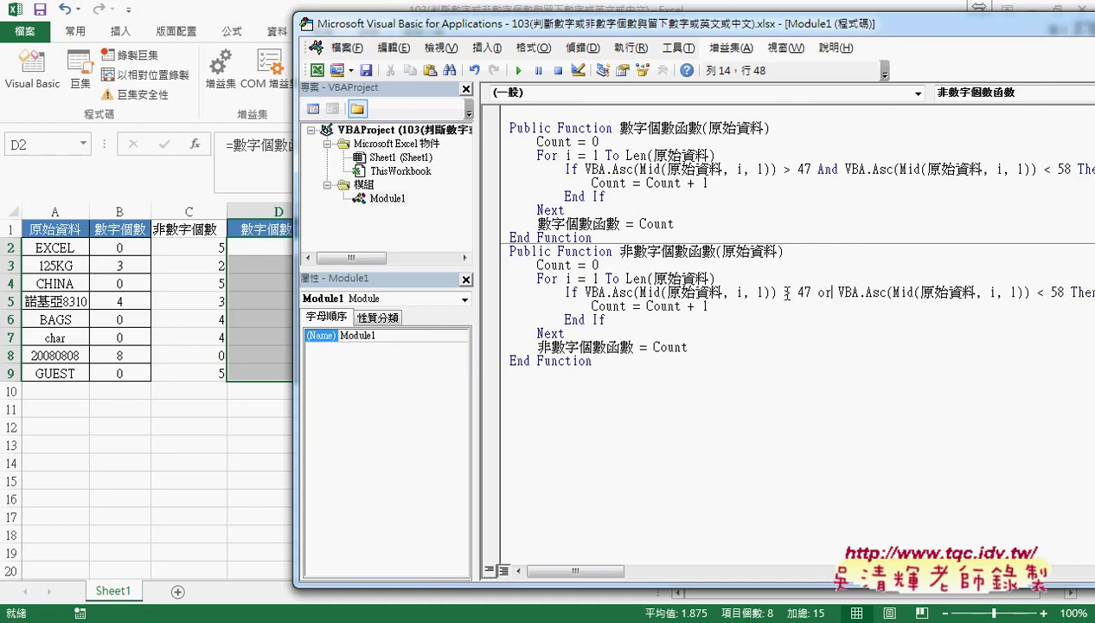
{"action": "left_click_drag", "start_coordinate": [783, 293], "coordinate": [789, 292]}
{"action": "type", "text": "<"}
{"action": "type", "text": "="}
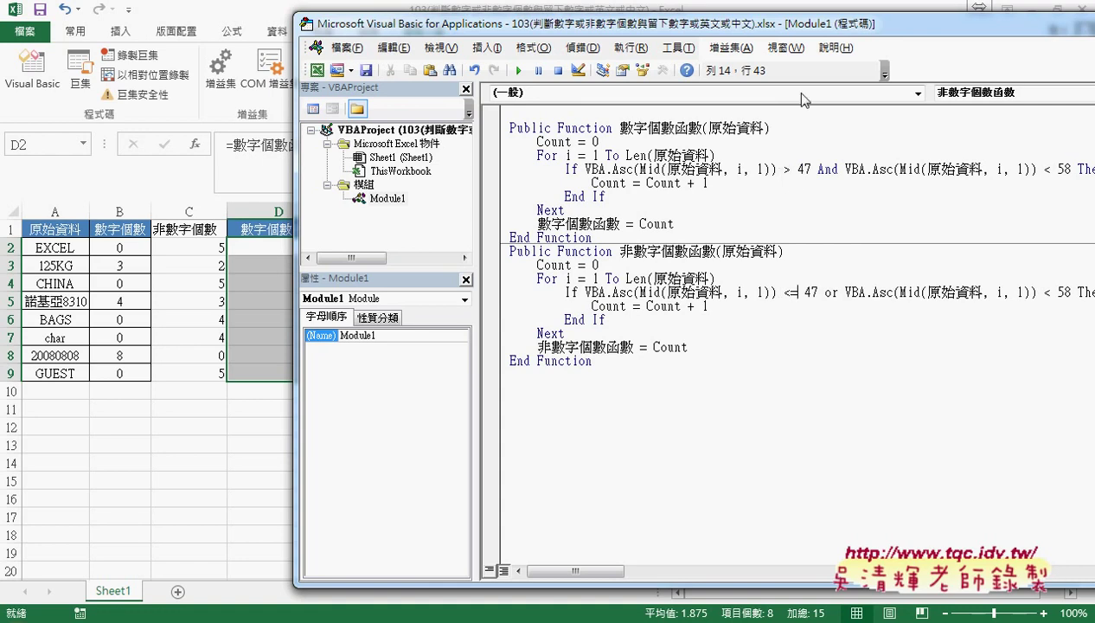
{"action": "left_click_drag", "start_coordinate": [794, 39], "coordinate": [564, 47]}
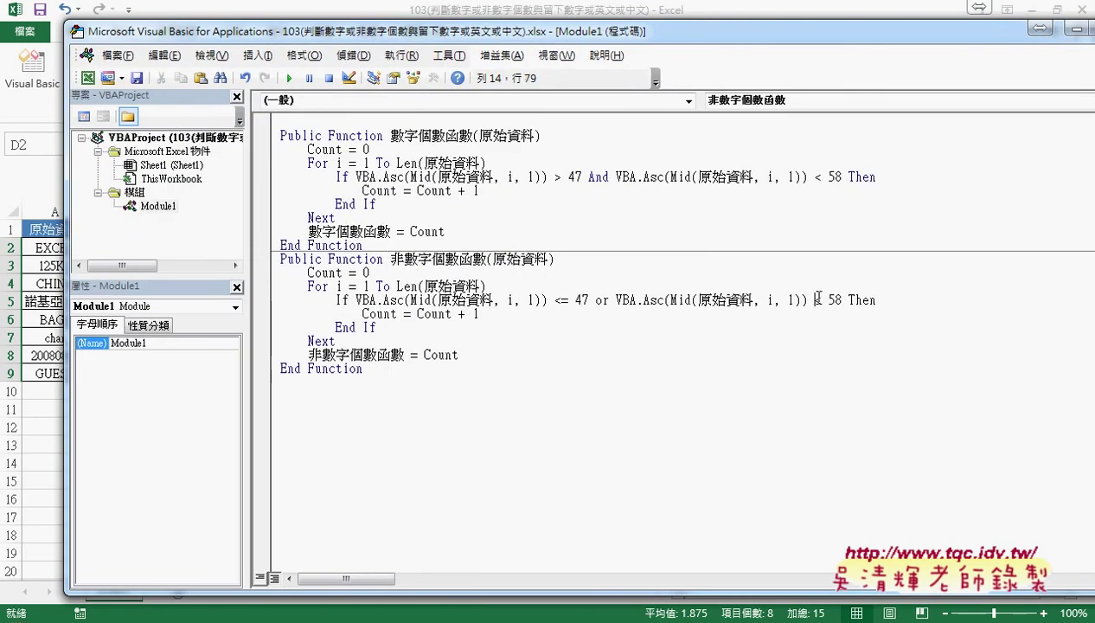
{"action": "left_click_drag", "start_coordinate": [814, 299], "coordinate": [824, 298]}
{"action": "type", "text": ">"}
{"action": "type", "text": "="}
{"action": "left_click", "coordinate": [774, 384]}
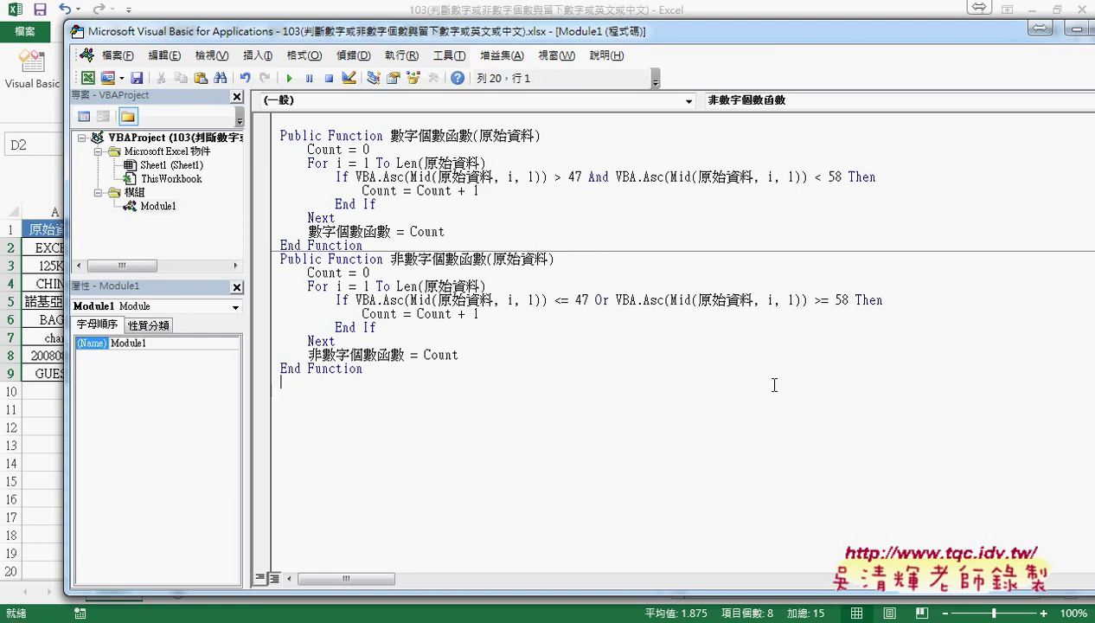
Check the 非 in the name and return line, then bring the Excel worksheet back
{"action": "left_click_drag", "start_coordinate": [390, 258], "coordinate": [404, 259]}
{"action": "left_click_drag", "start_coordinate": [309, 355], "coordinate": [318, 354]}
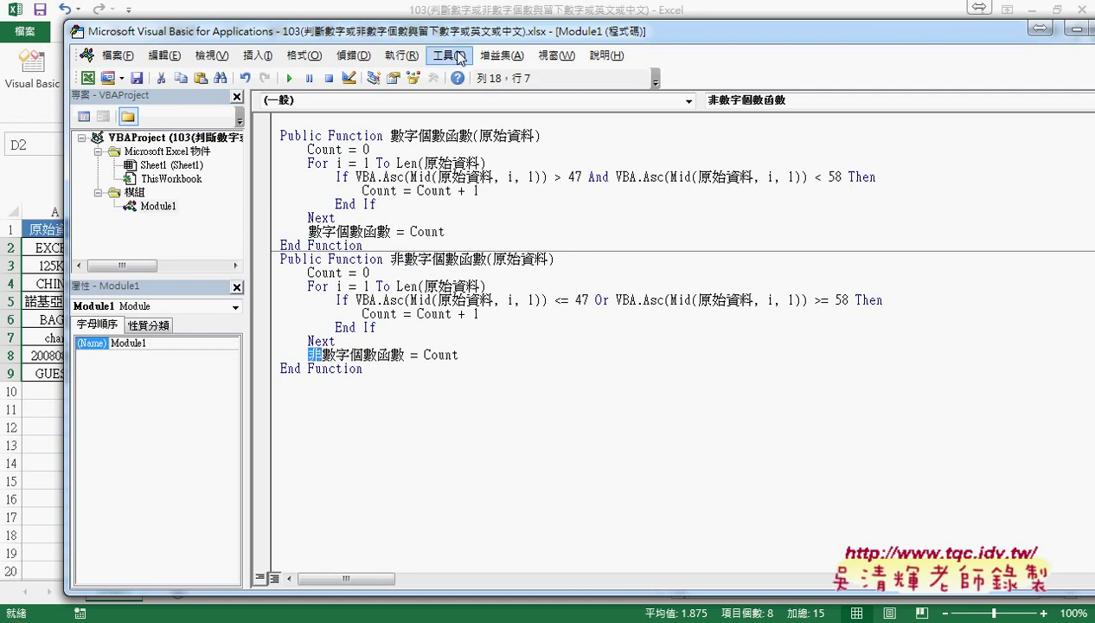
{"action": "left_click_drag", "start_coordinate": [478, 35], "coordinate": [827, 43]}
{"action": "left_click", "coordinate": [384, 263]}
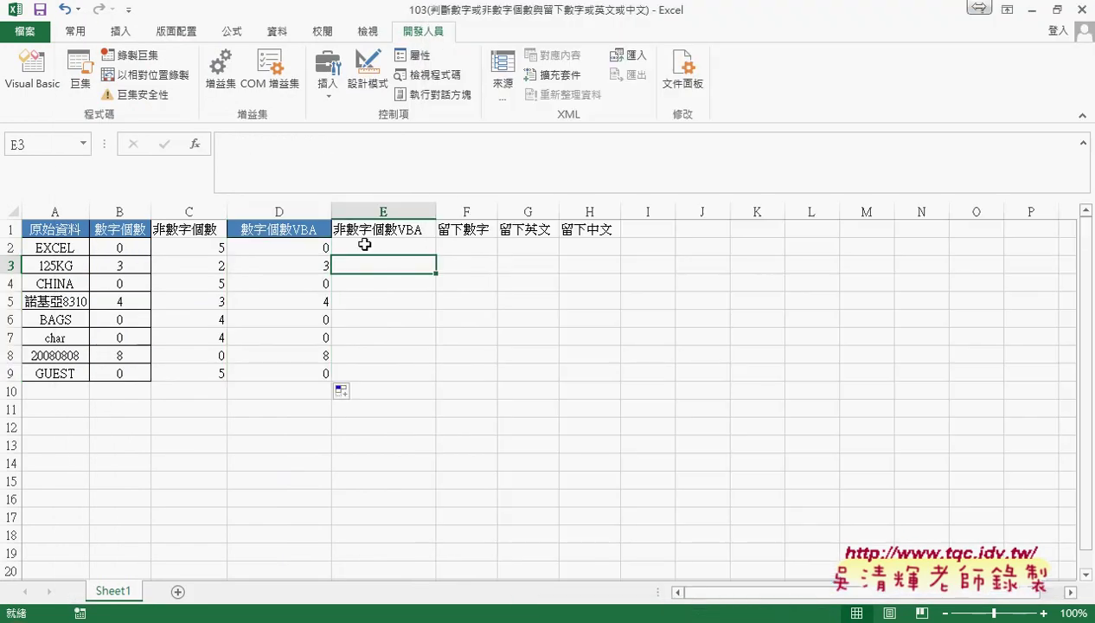
Enter =非數字個數函數(A2) in E2 and fill to E9, giving 5, 2, 5, 3, 4, 4, 0, 5
{"action": "left_click", "coordinate": [380, 248]}
{"action": "left_click", "coordinate": [194, 144]}
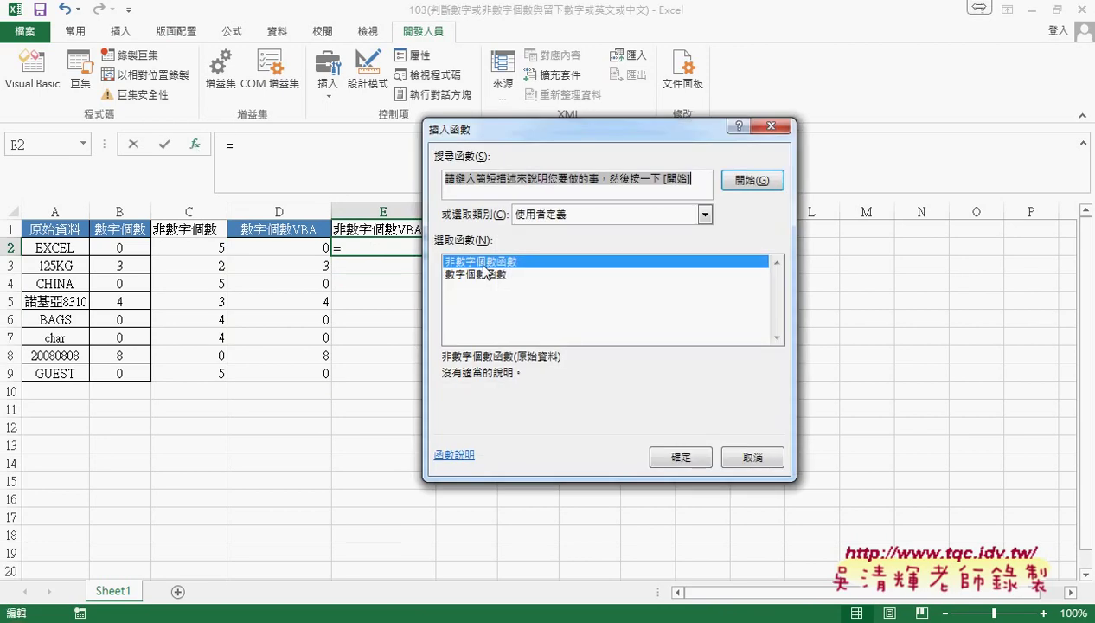
{"action": "left_click", "coordinate": [651, 458]}
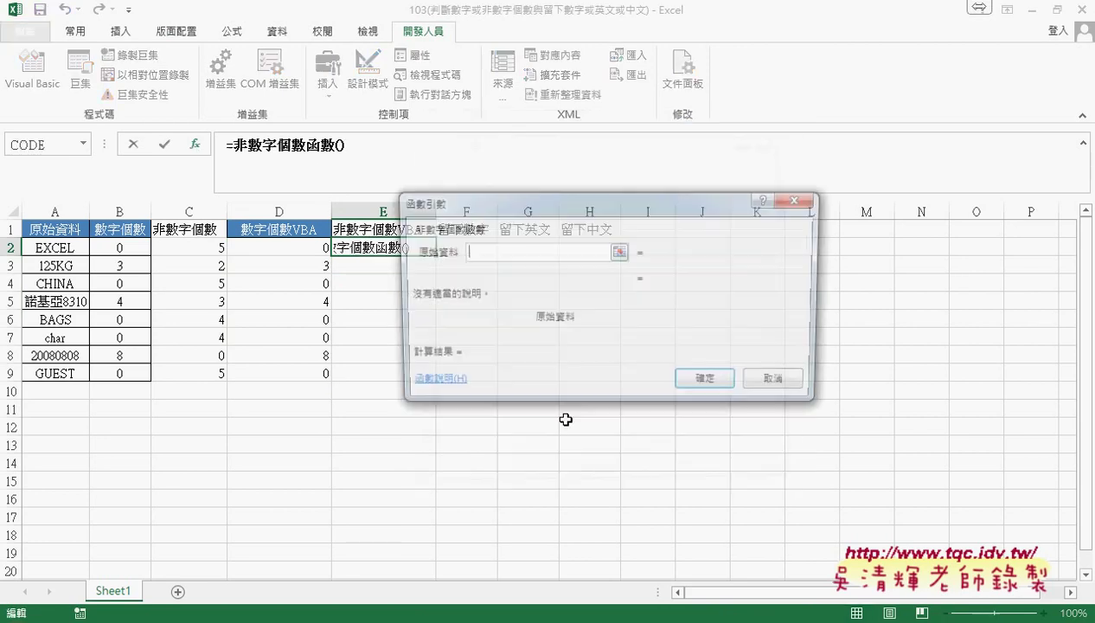
{"action": "left_click", "coordinate": [59, 248]}
{"action": "key", "text": "Return"}
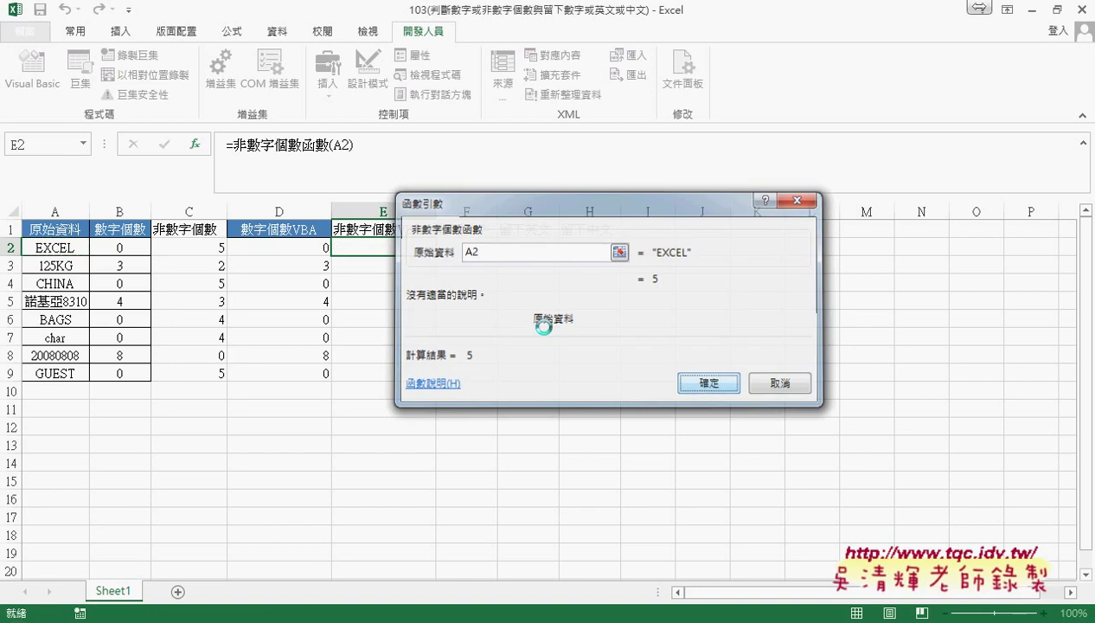
{"action": "left_click_drag", "start_coordinate": [435, 255], "coordinate": [431, 382]}
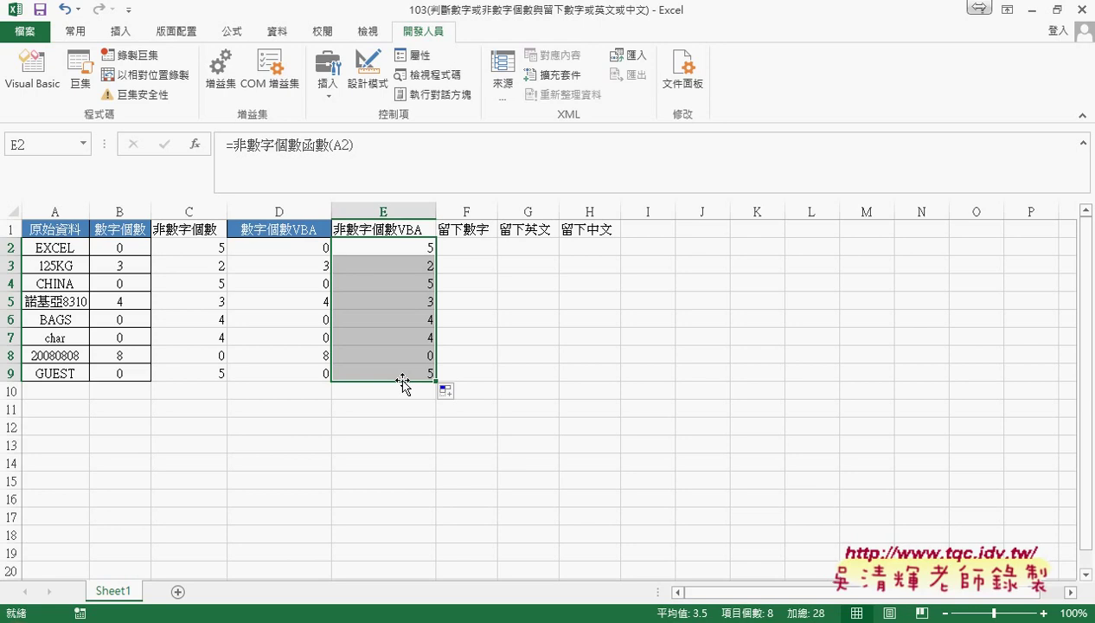
{"action": "left_click", "coordinate": [289, 621]}
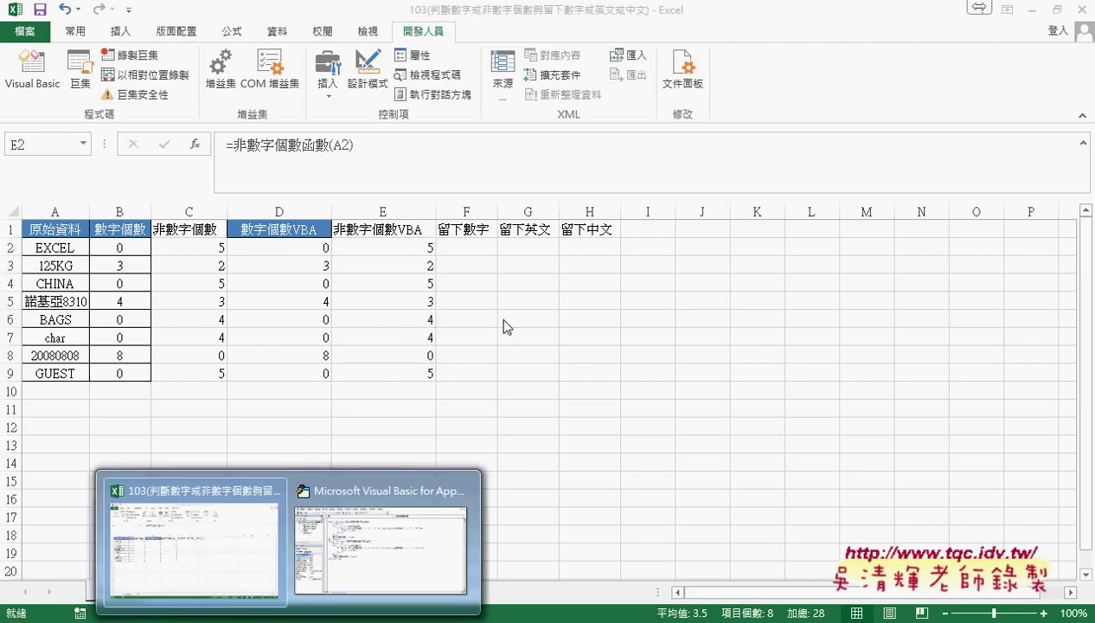
Paste a copy of 數字個數函數 below the second function in the VBA module
{"action": "left_click", "coordinate": [391, 574]}
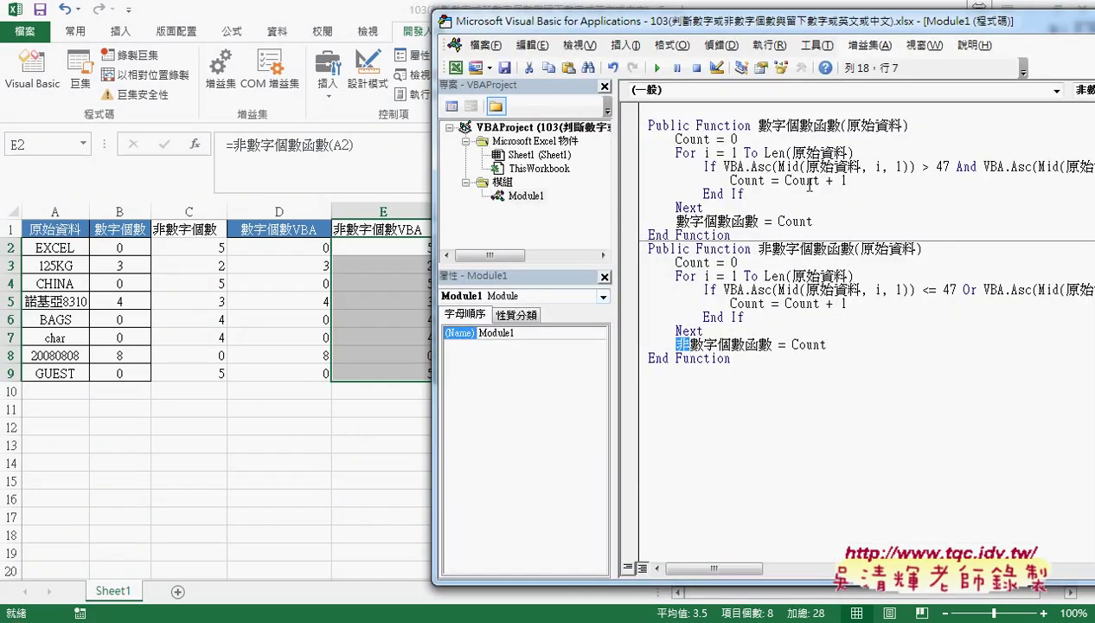
{"action": "left_click_drag", "start_coordinate": [734, 235], "coordinate": [645, 125]}
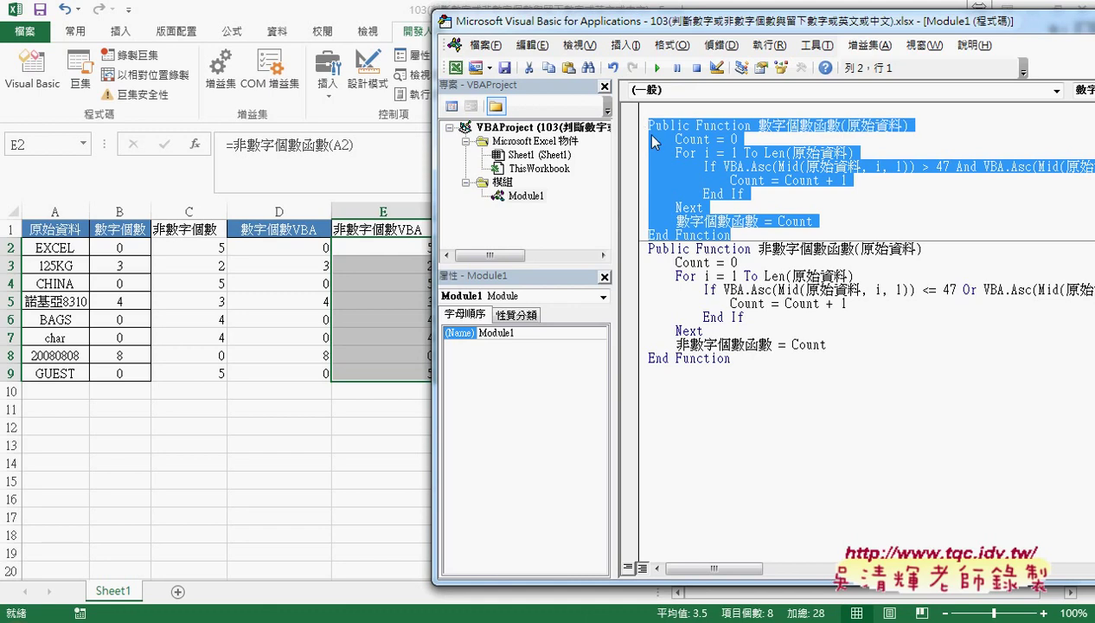
{"action": "key", "text": "ctrl+c"}
{"action": "left_click", "coordinate": [709, 380]}
{"action": "key", "text": "ctrl+v"}
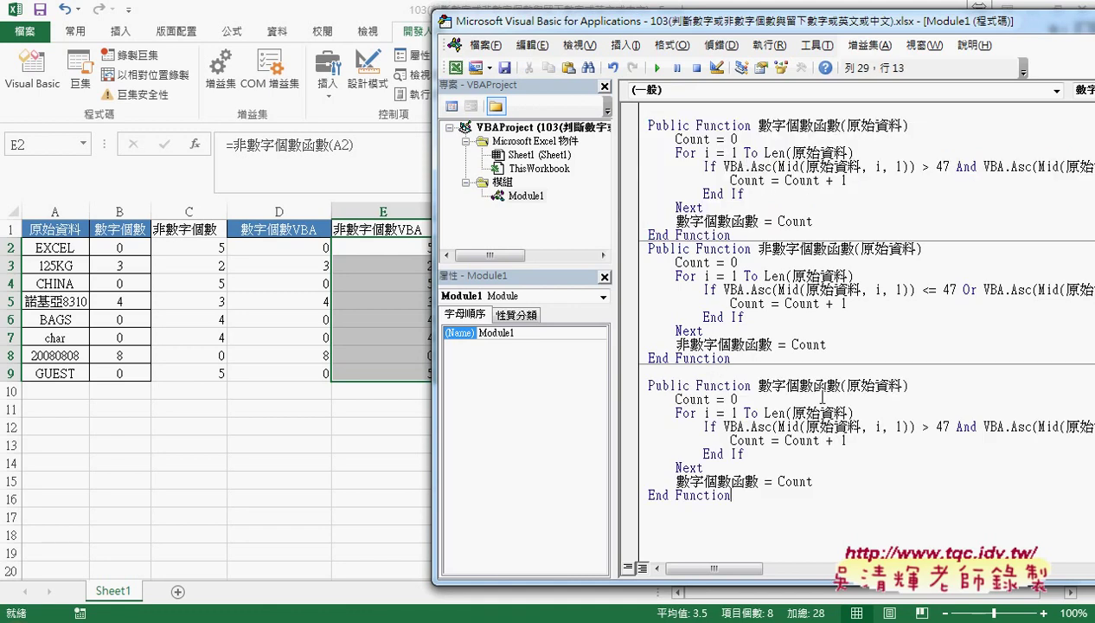
Replace Count = 0 with S = "" in the copied function
{"action": "left_click_drag", "start_coordinate": [736, 399], "coordinate": [675, 398]}
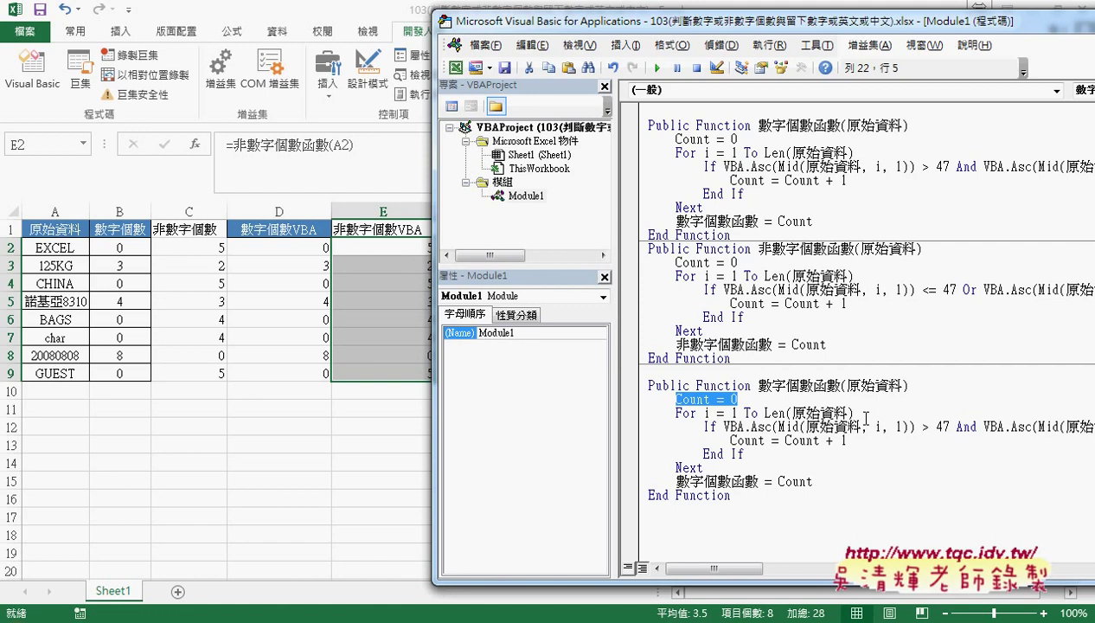
{"action": "type", "text": "S = "}
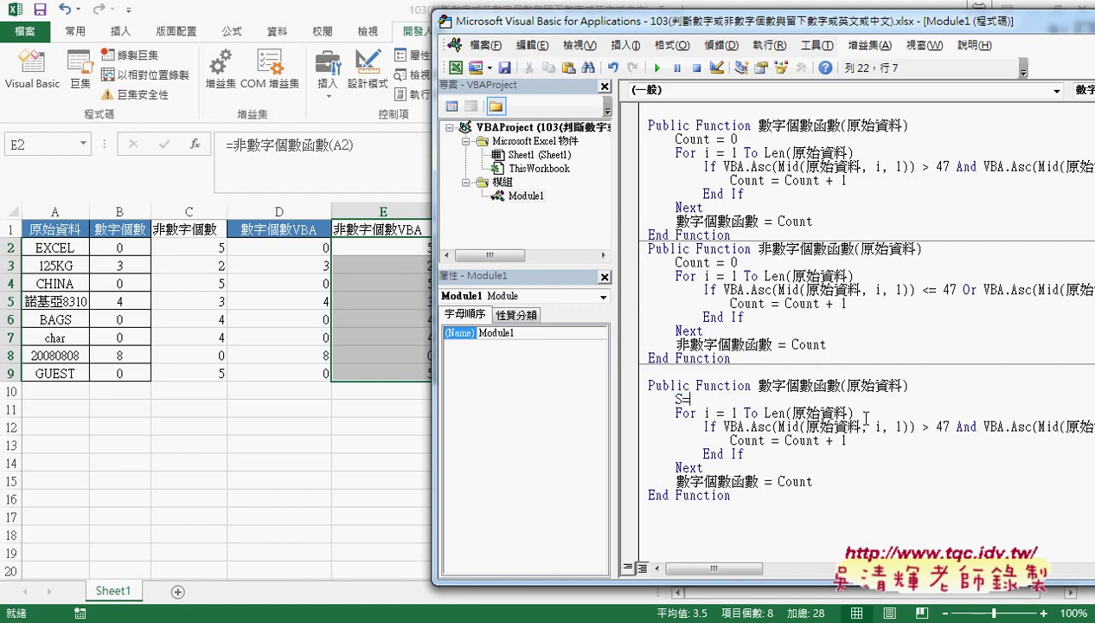
{"action": "type", "text": "\"\""}
{"action": "left_click", "coordinate": [772, 481]}
{"action": "left_click_drag", "start_coordinate": [717, 398], "coordinate": [675, 399]}
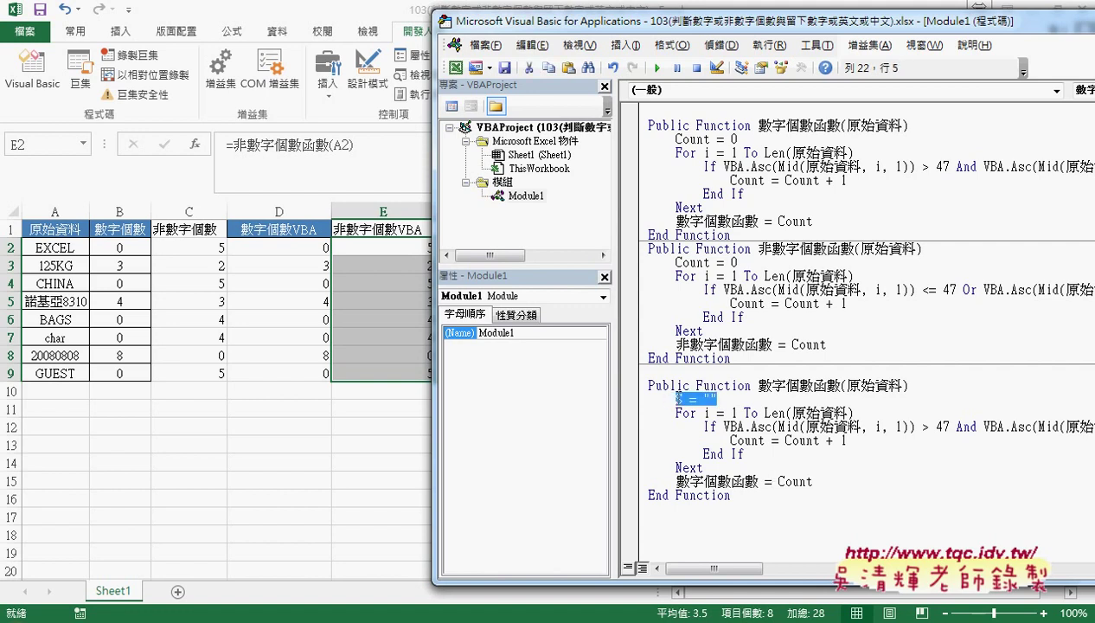
{"action": "left_click_drag", "start_coordinate": [728, 440], "coordinate": [848, 441]}
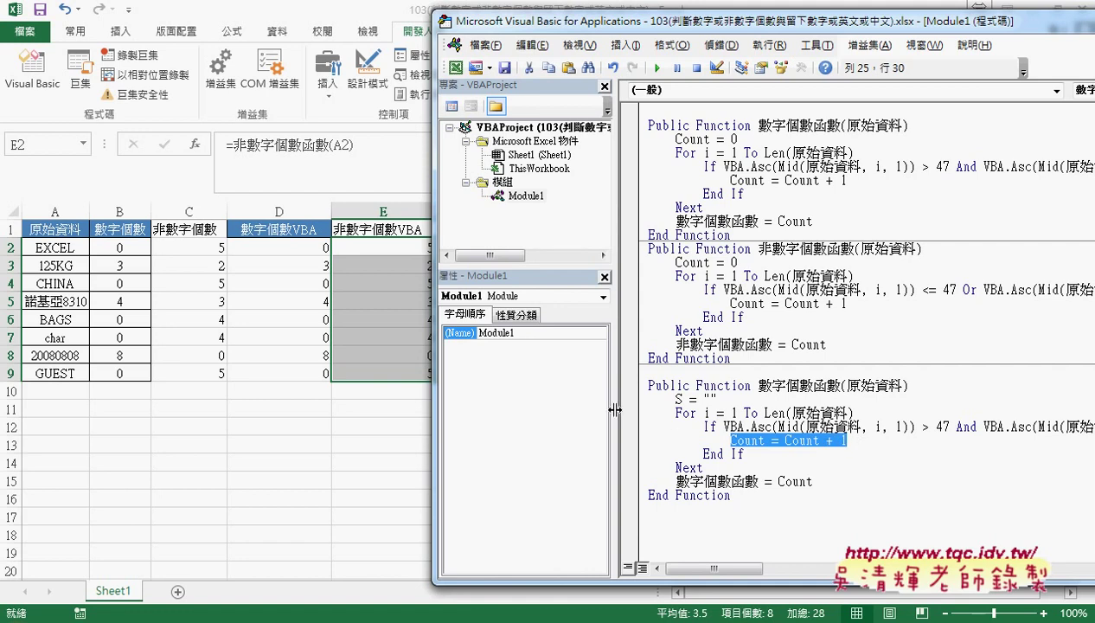
{"action": "left_click_drag", "start_coordinate": [614, 409], "coordinate": [533, 409]}
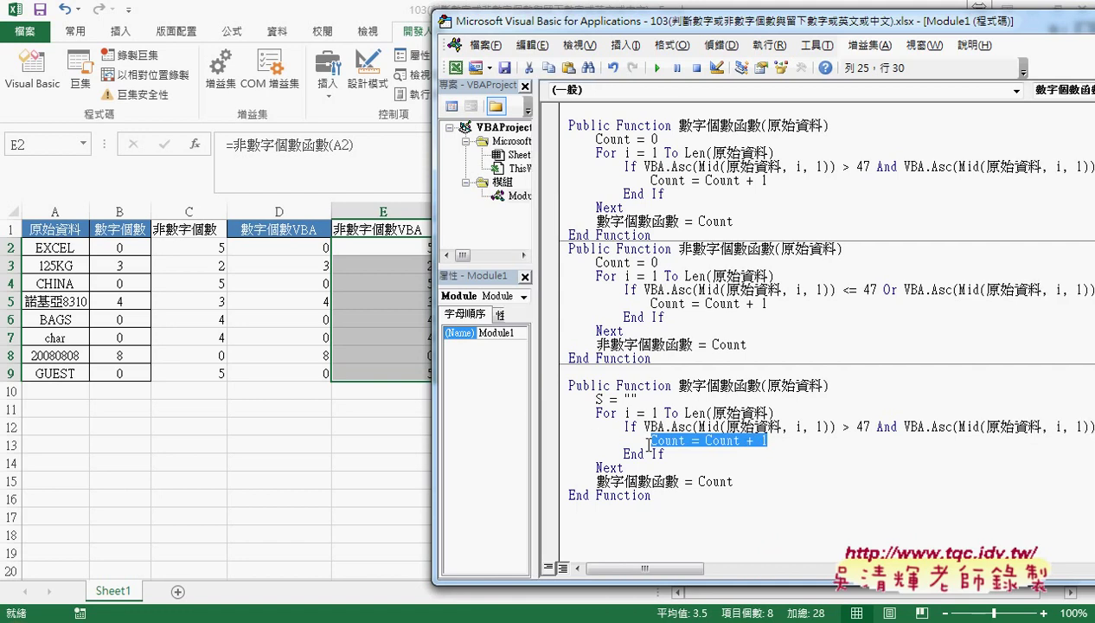
{"action": "left_click_drag", "start_coordinate": [699, 426], "coordinate": [828, 427]}
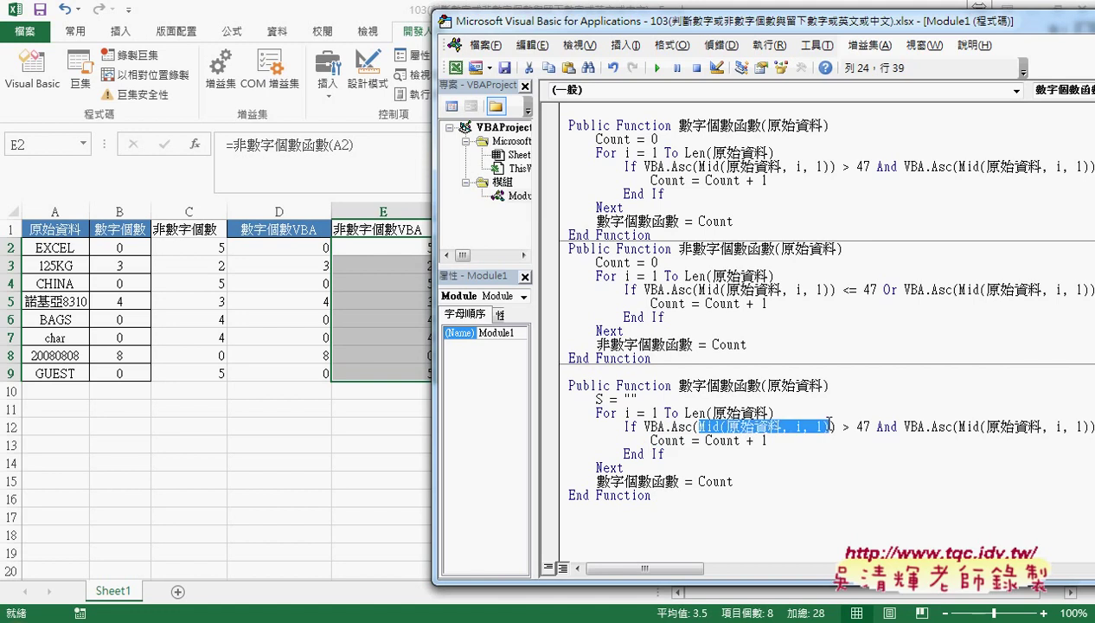